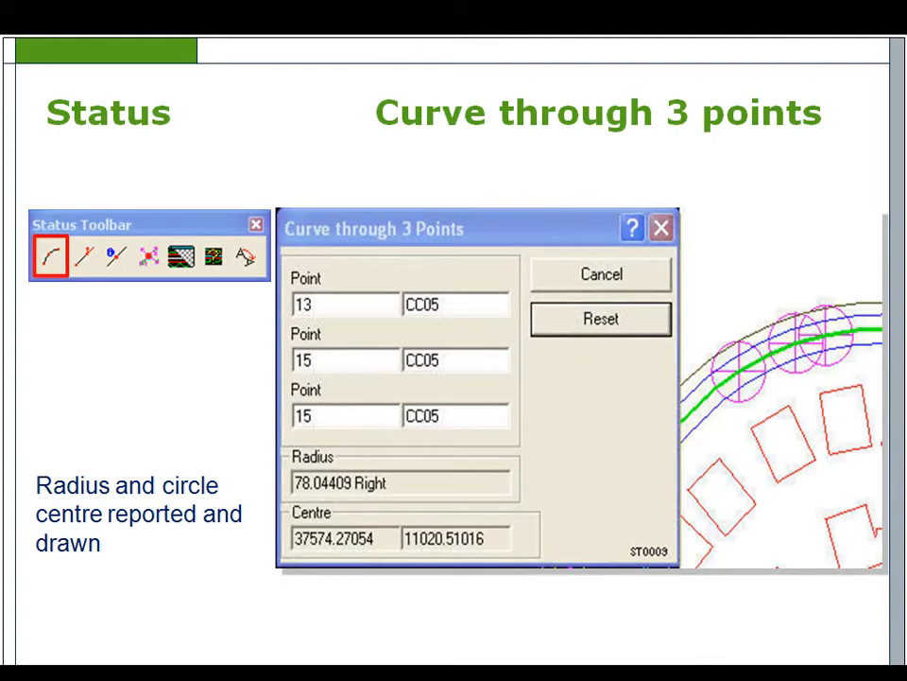
pyautogui.press('Right')
pyautogui.press('Right')
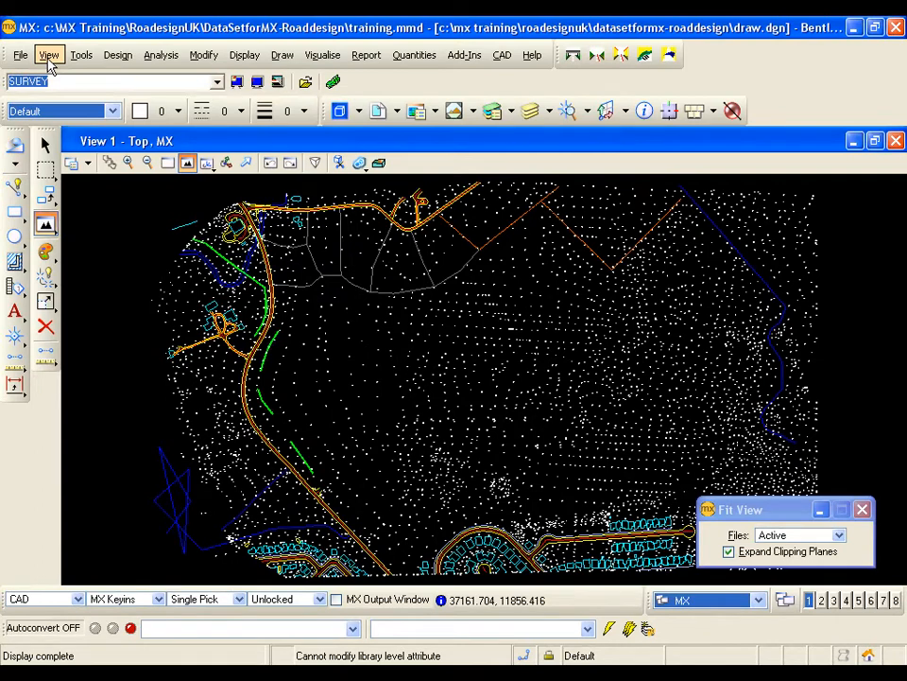
# - Review the status tooltip configuration and the data selected for display in Preferences, and accept the settings
pyautogui.click(49, 56)
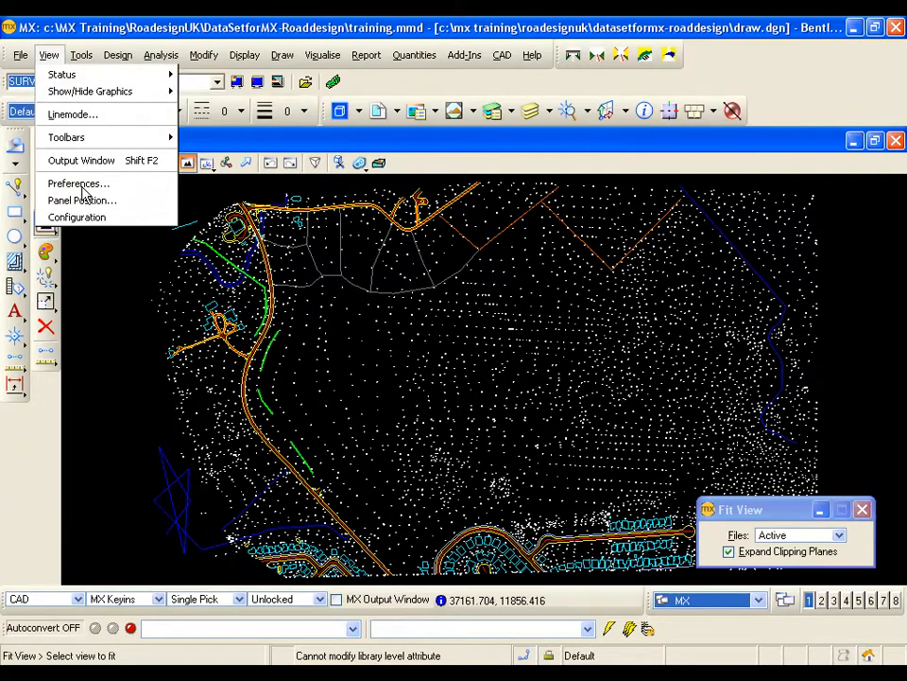
pyautogui.click(81, 186)
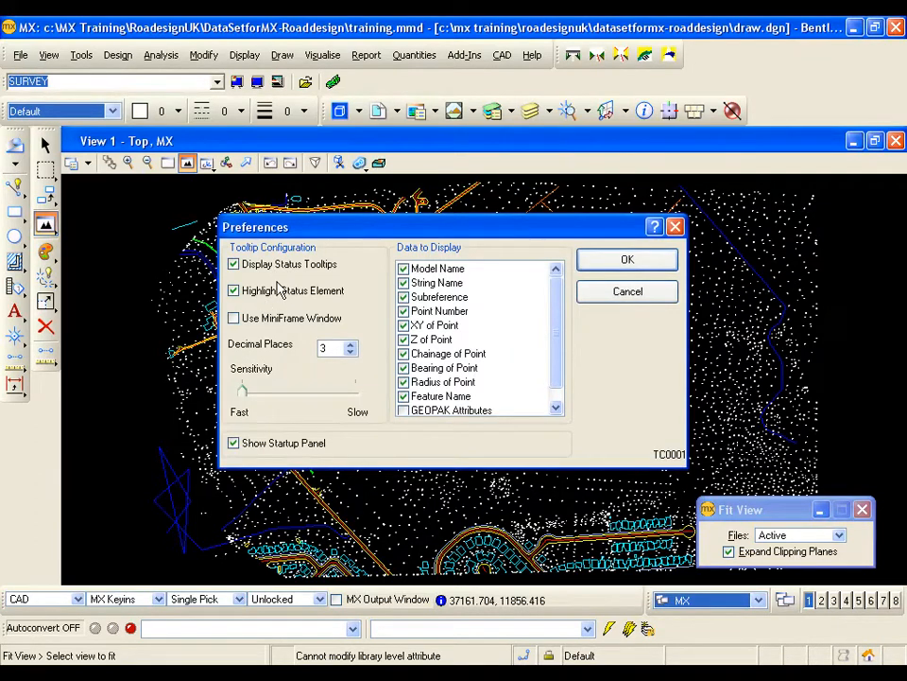
pyautogui.moveTo(292, 235); pyautogui.dragTo(360, 219)
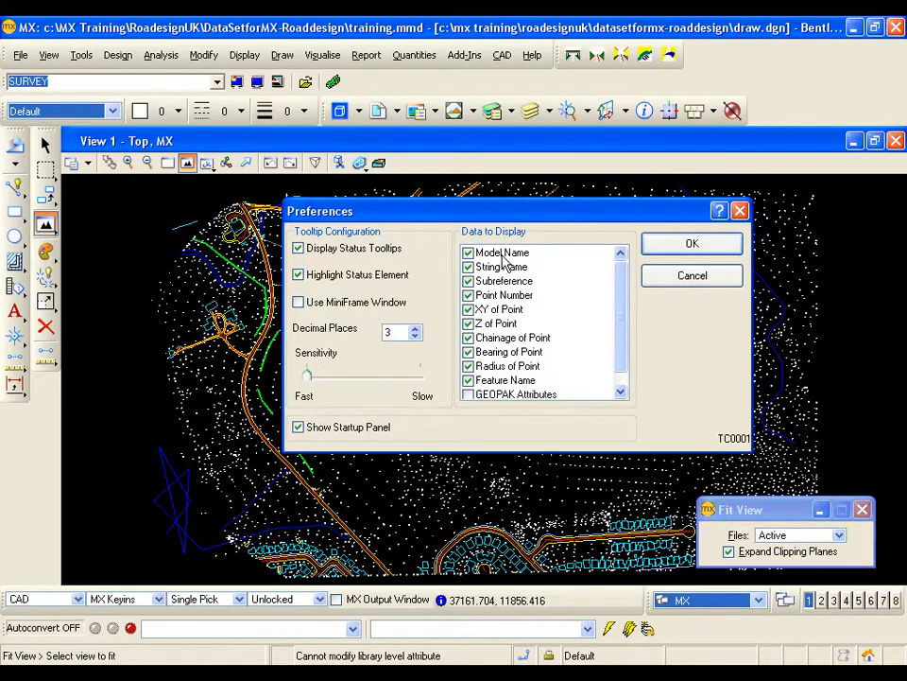
pyautogui.click(671, 248)
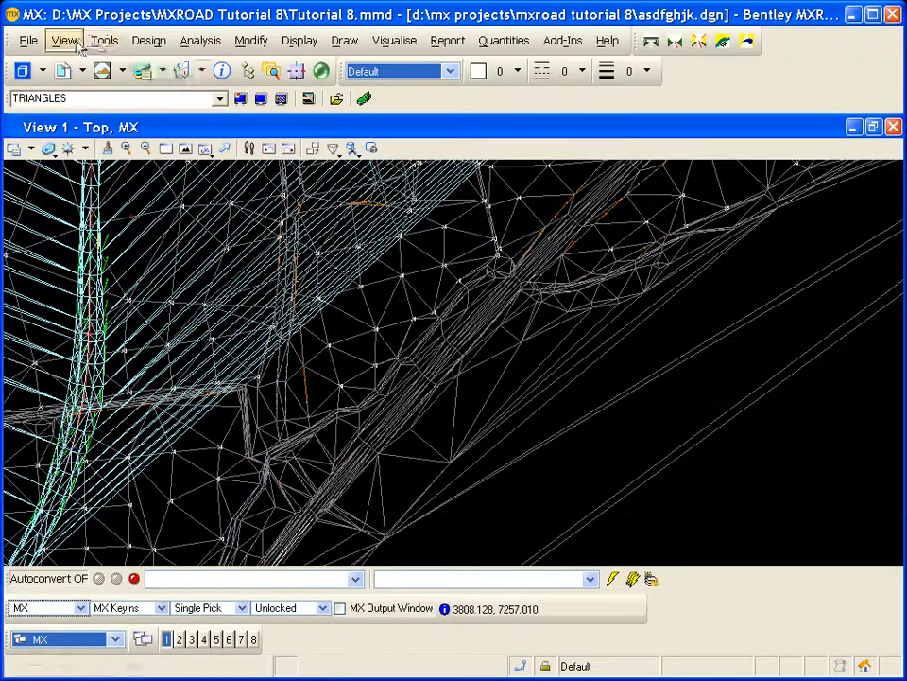
# - Turn on Use MiniFrame Window for the status tooltips and place the mini frame clear of the triangulation
pyautogui.click(65, 42)
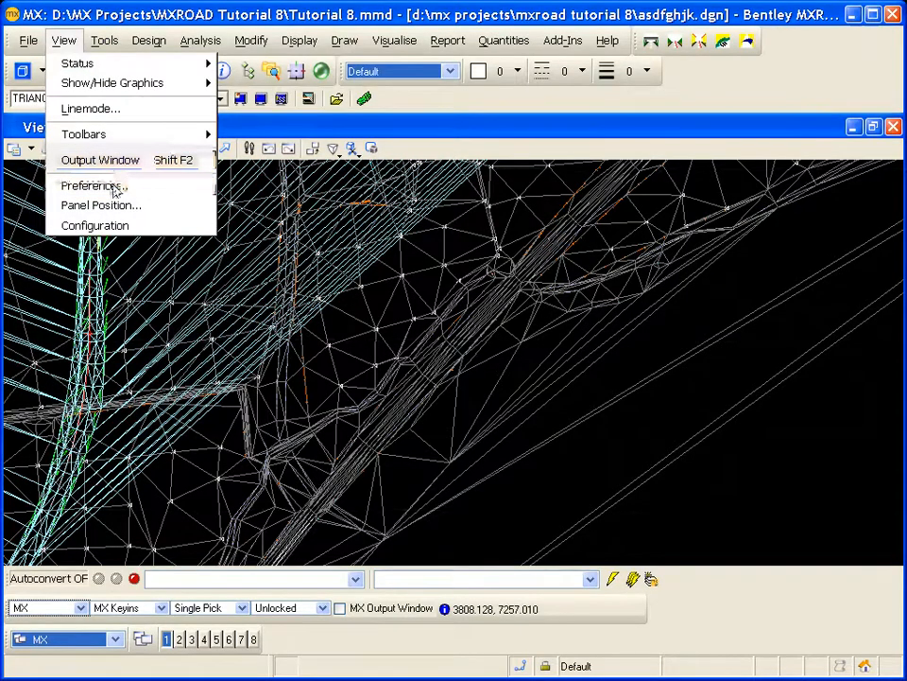
pyautogui.click(113, 186)
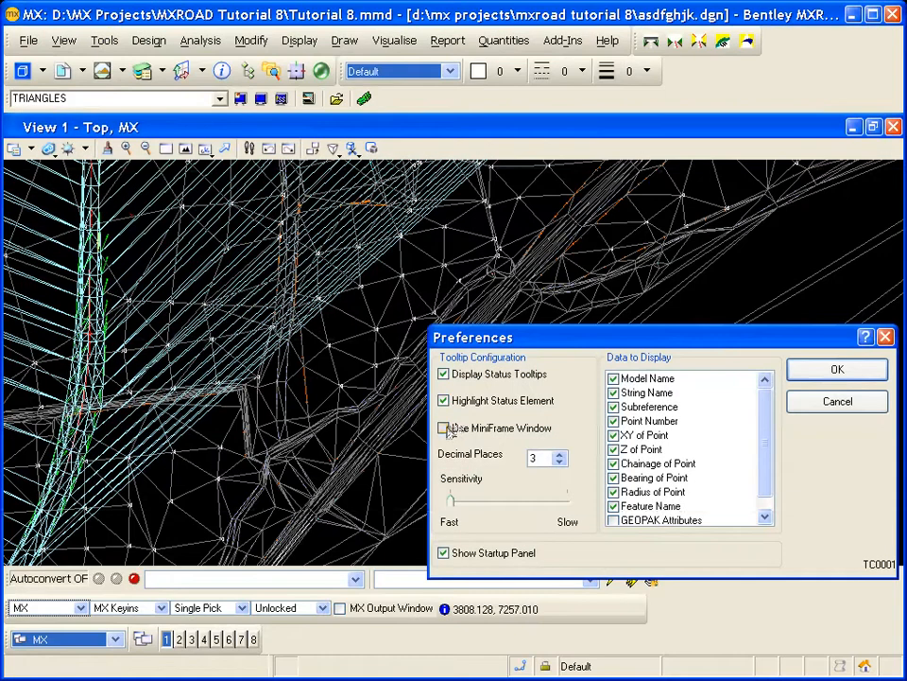
pyautogui.click(451, 430)
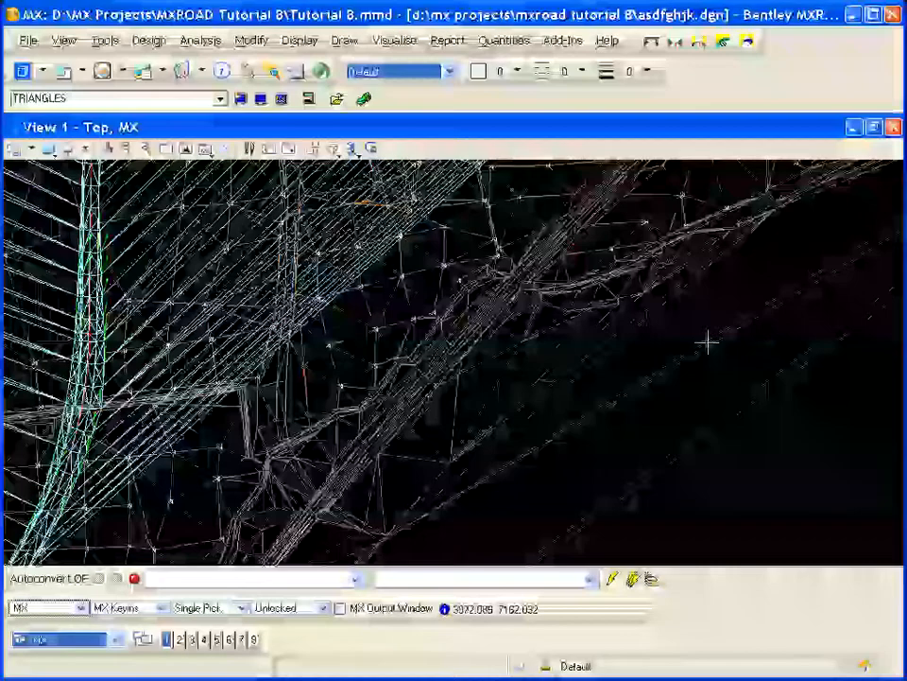
pyautogui.moveTo(577, 344)
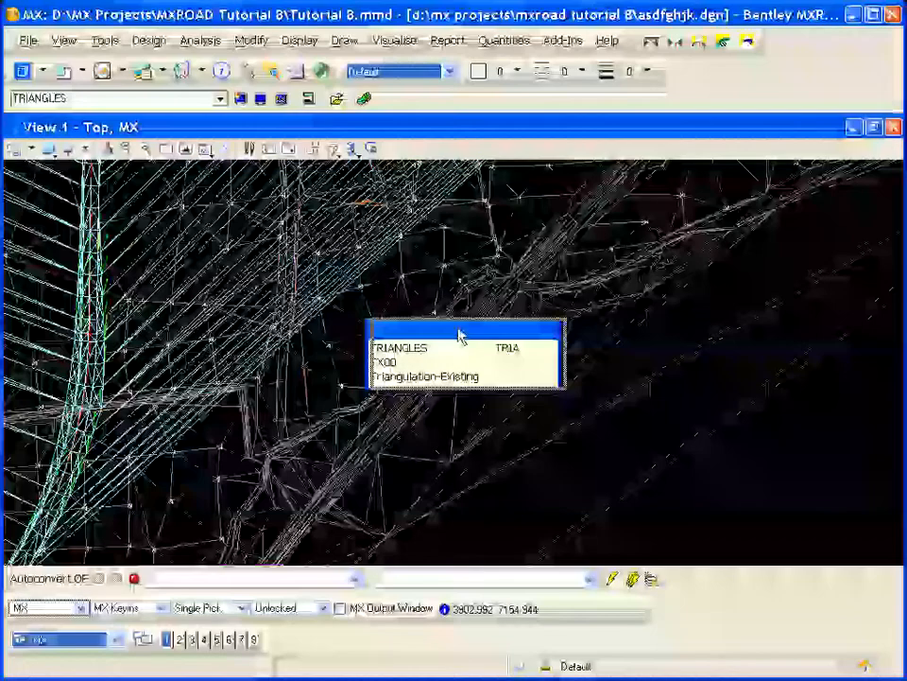
pyautogui.moveTo(458, 333); pyautogui.dragTo(782, 192)
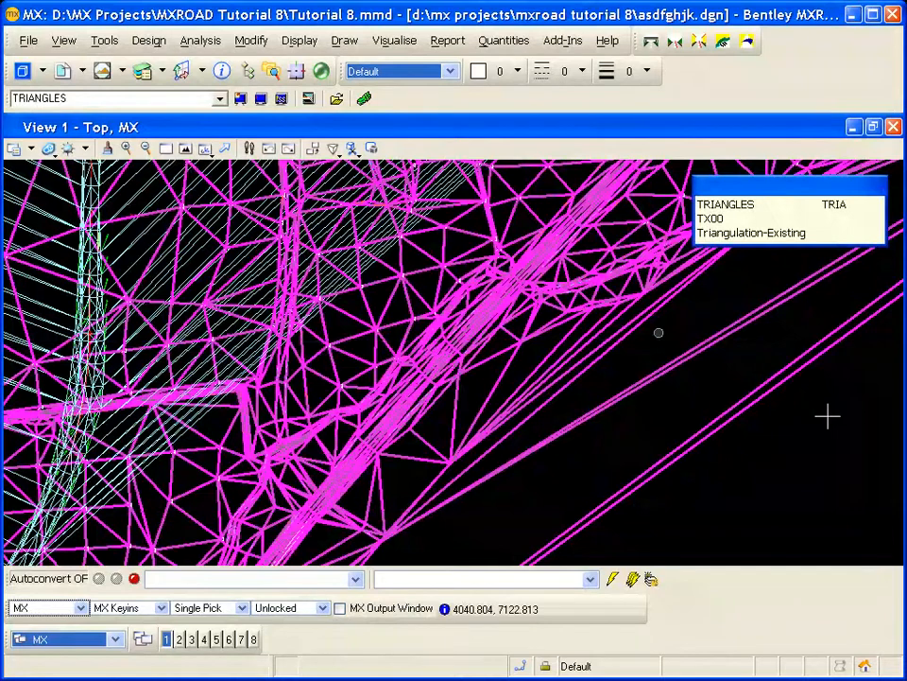
pyautogui.click(828, 416)
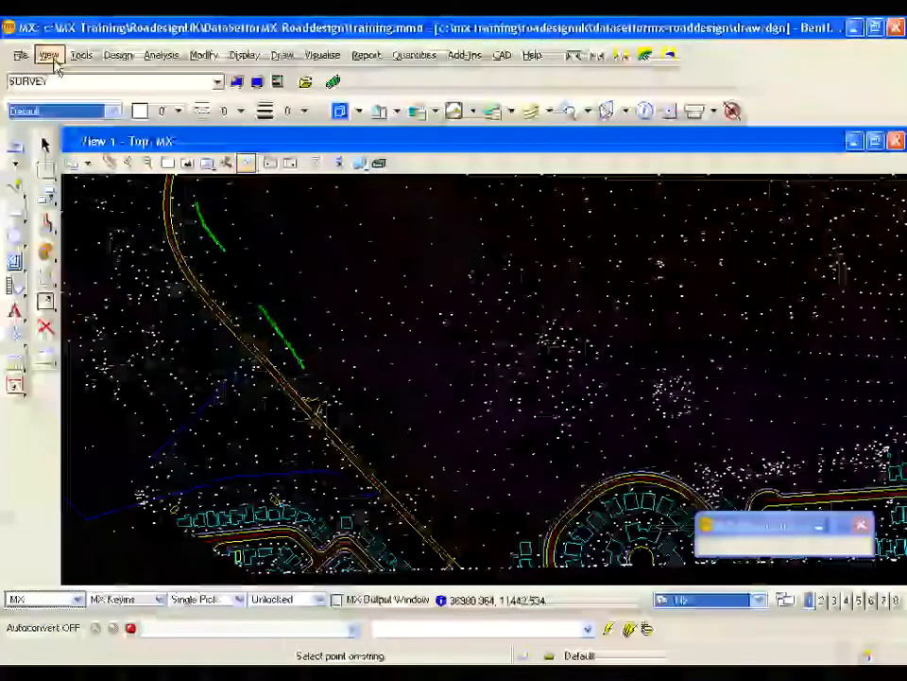
# - Display the Status toolbar and place it floating over the drawing view
pyautogui.click(49, 54)
pyautogui.moveTo(59, 75)
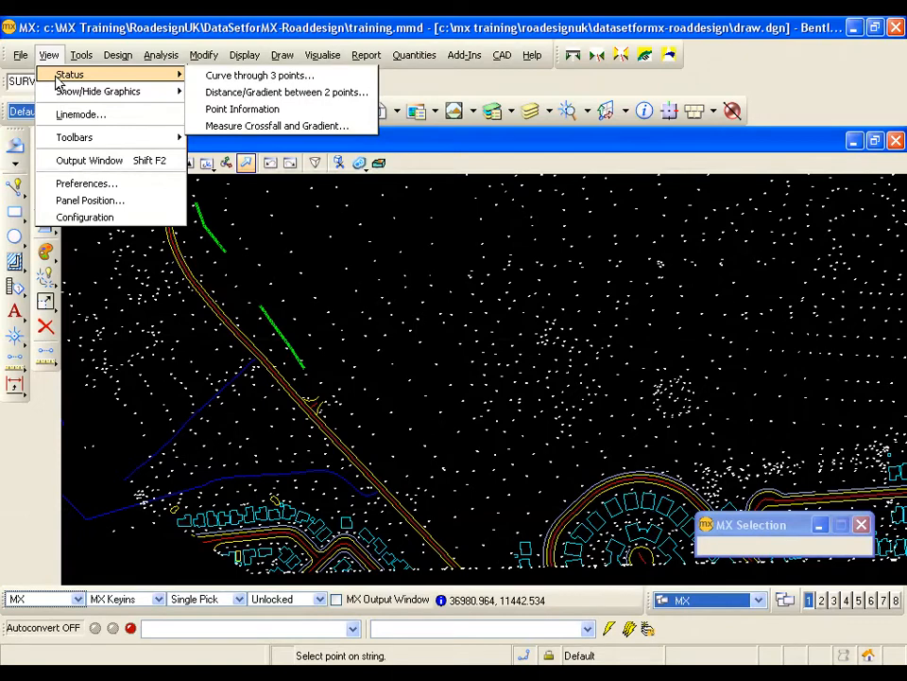
pyautogui.moveTo(66, 138)
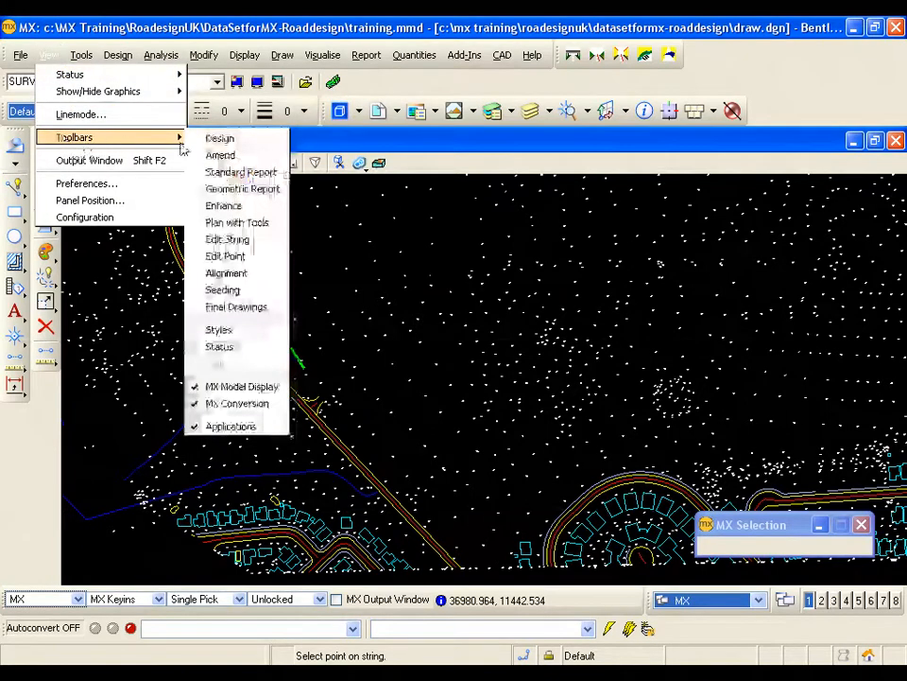
pyautogui.click(198, 348)
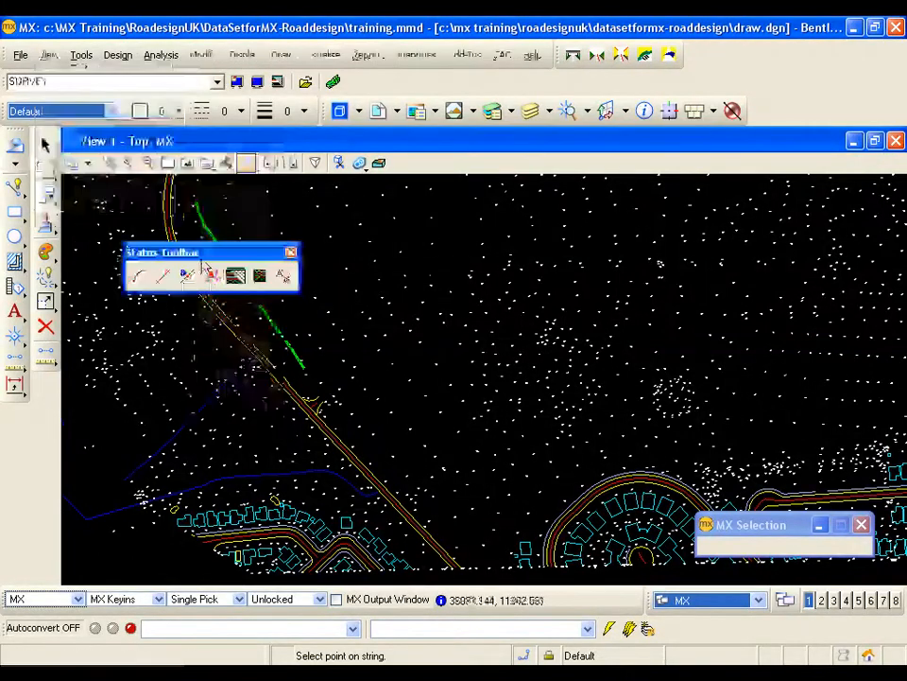
pyautogui.moveTo(202, 253); pyautogui.dragTo(350, 211)
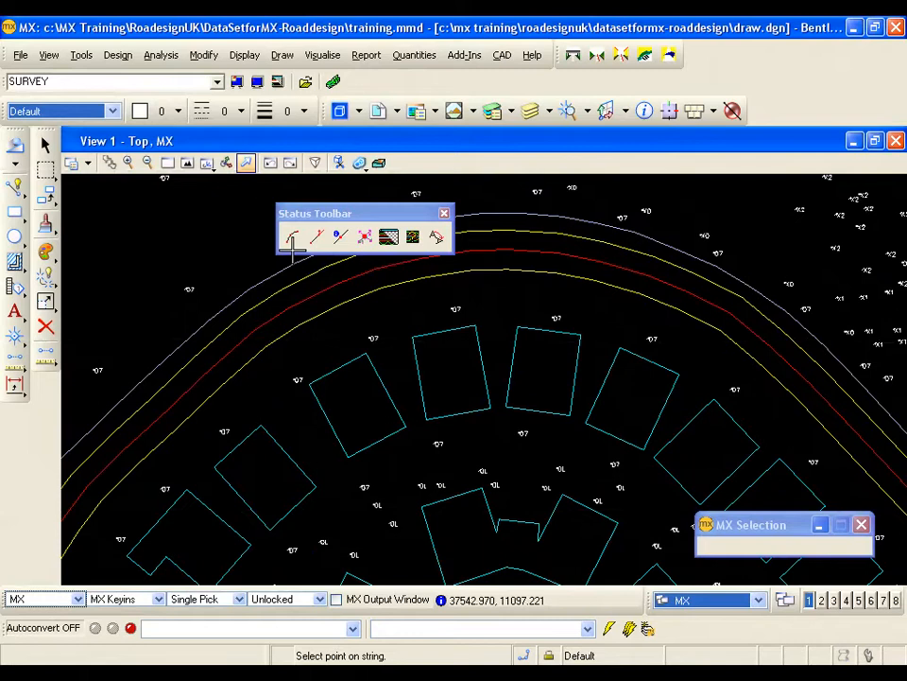
# - Find the radius and centre of the curve through points 4, 3 and 2 of building string BG3J, and reset the measurement
pyautogui.click(293, 238)
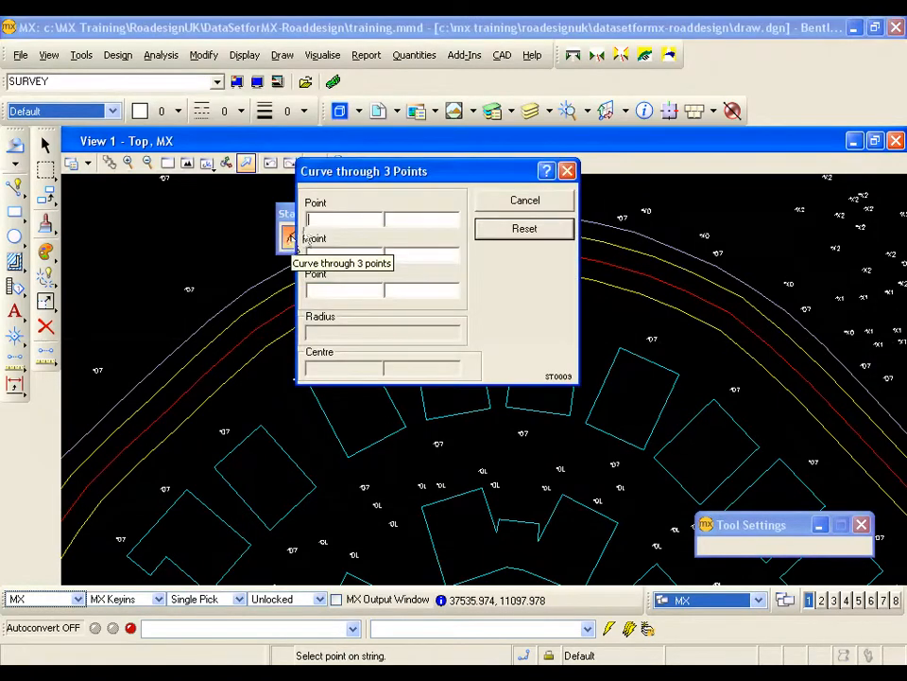
pyautogui.moveTo(405, 181); pyautogui.dragTo(586, 201)
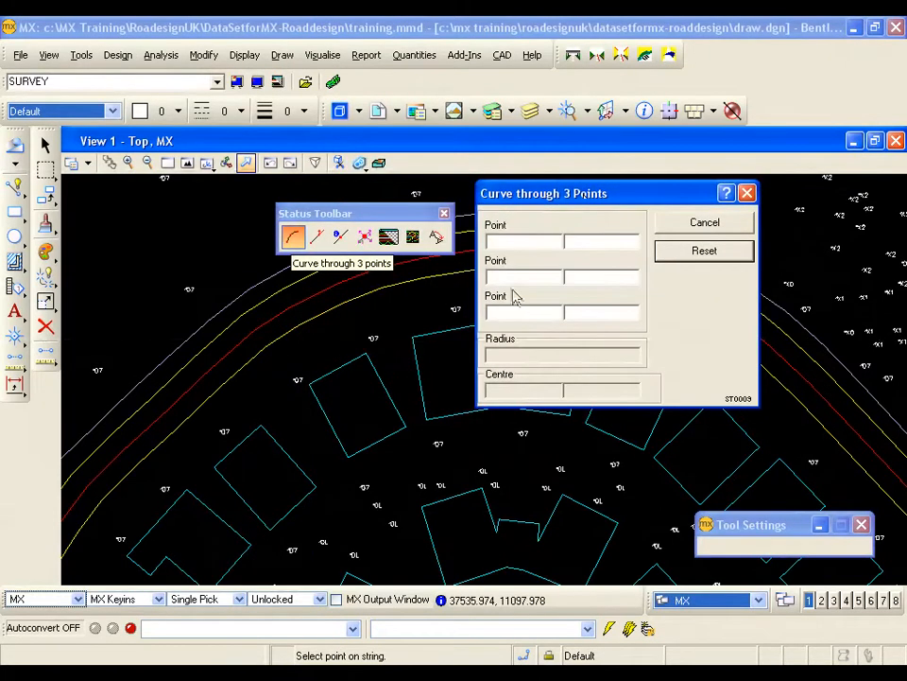
pyautogui.click(308, 381)
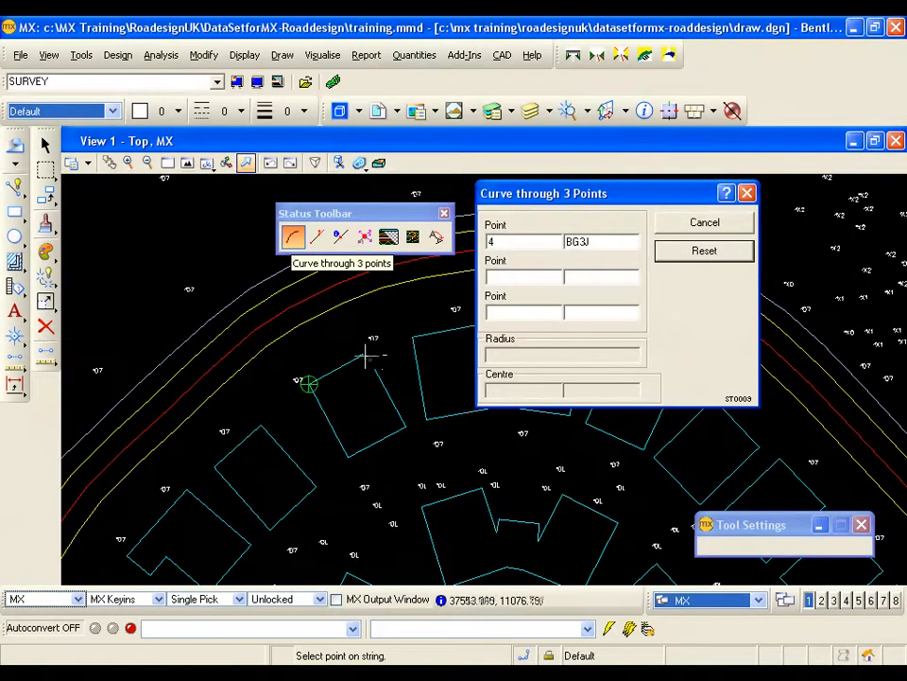
pyautogui.click(367, 355)
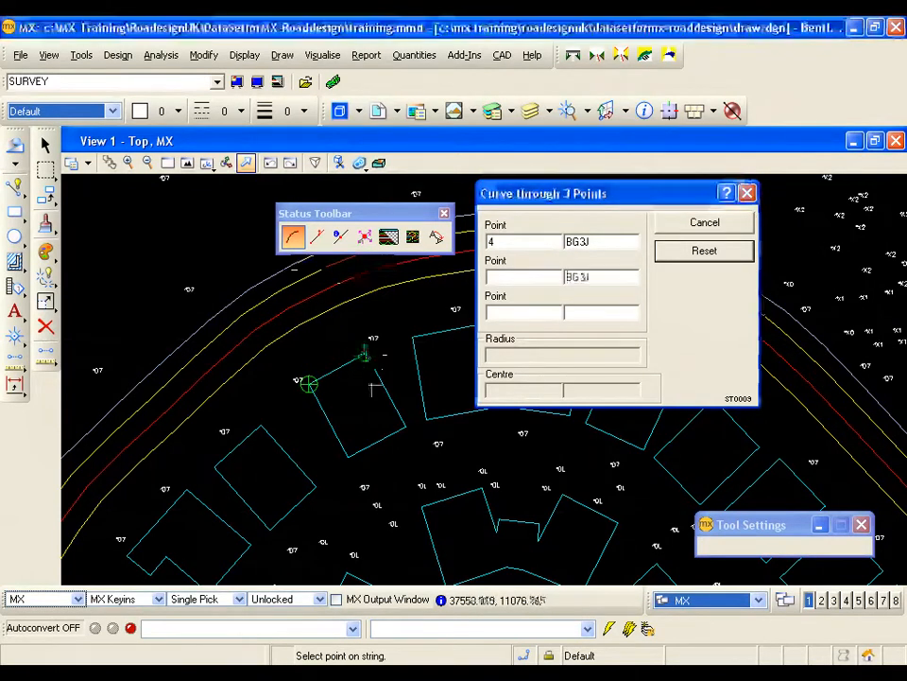
pyautogui.click(404, 429)
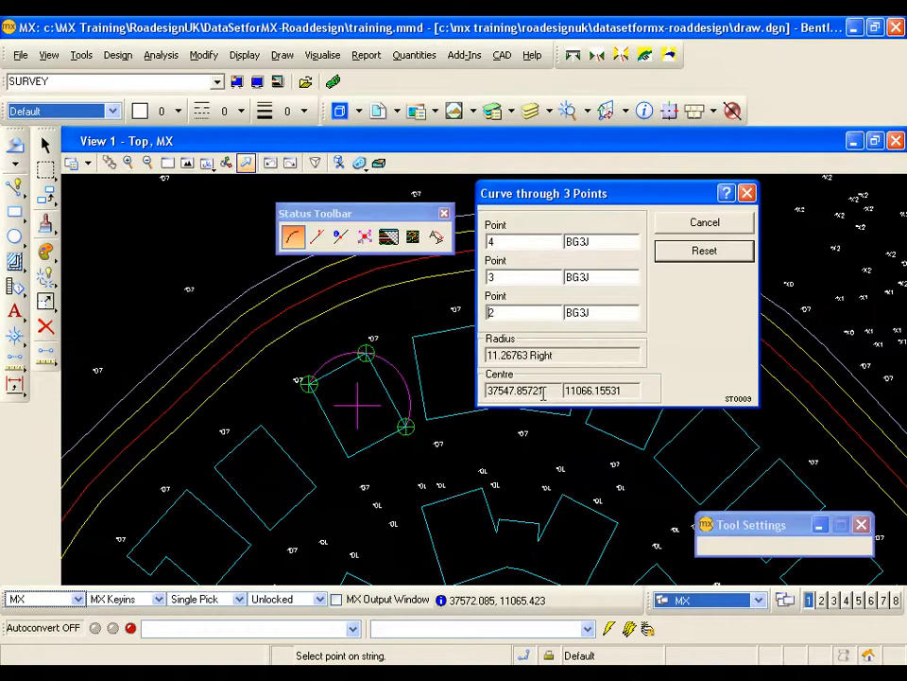
pyautogui.click(703, 253)
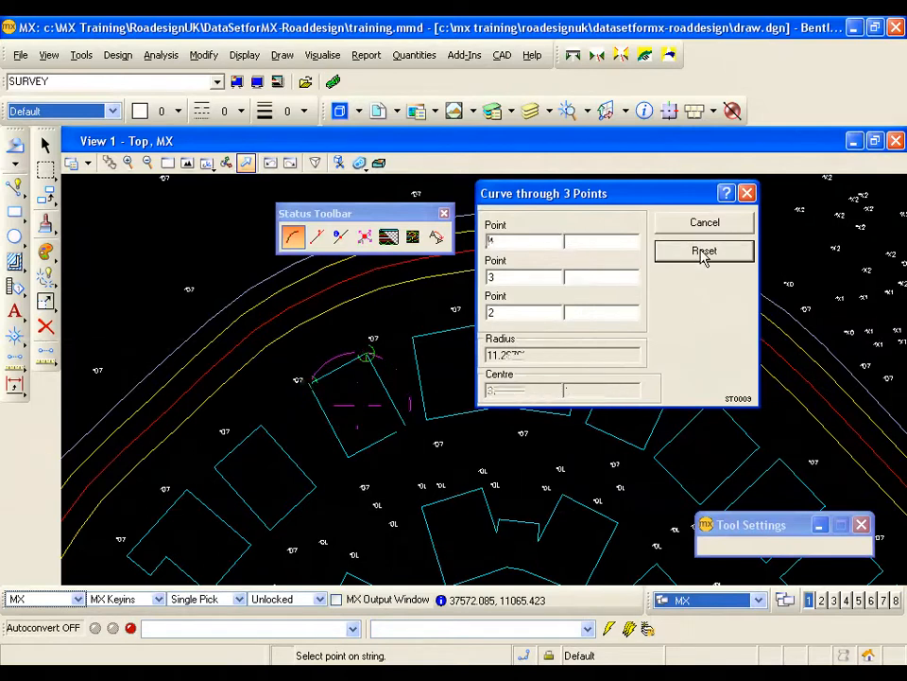
# - Find the radius and centre of the curve through point 4 of BG3I and points 4 and 3 of BG3J
pyautogui.click(216, 466)
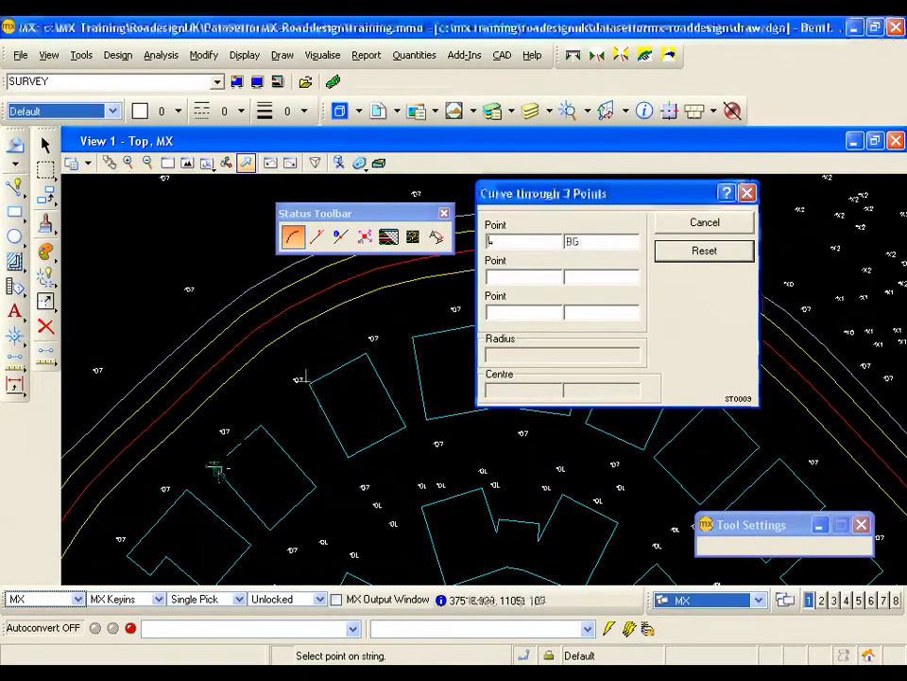
pyautogui.click(313, 380)
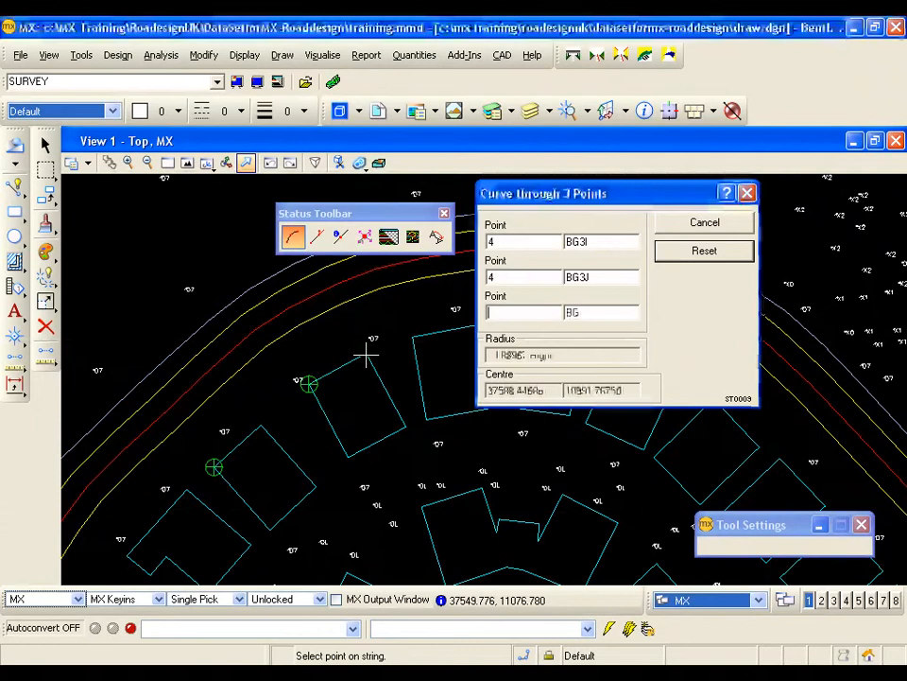
pyautogui.click(367, 355)
pyautogui.rightClick(367, 354)
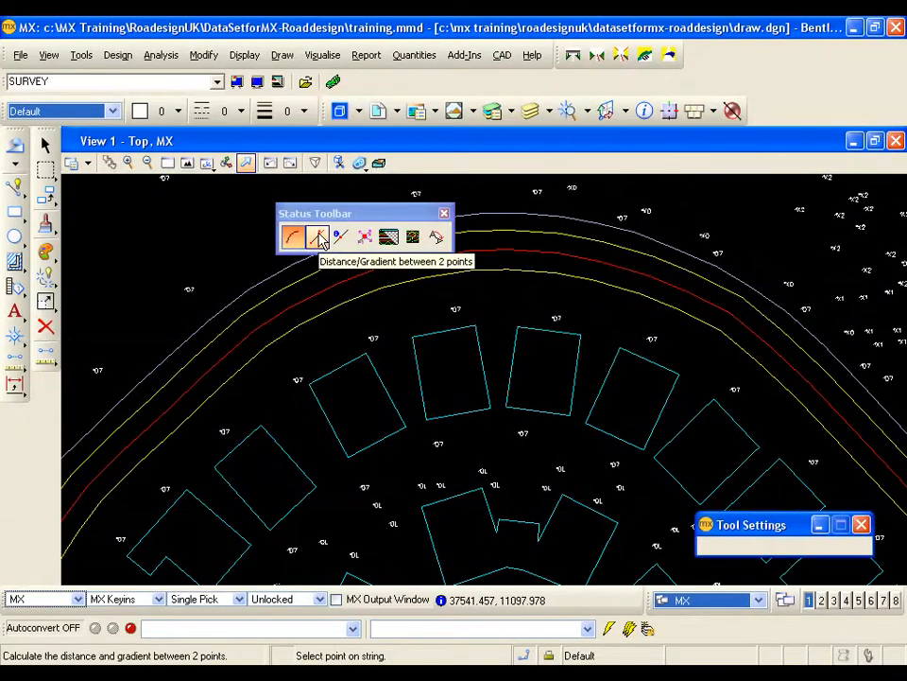
# - Measure the distance and gradient between point 4 of BG3J and point 4 of BG3K, and examine the slope distance and gradient
pyautogui.click(318, 238)
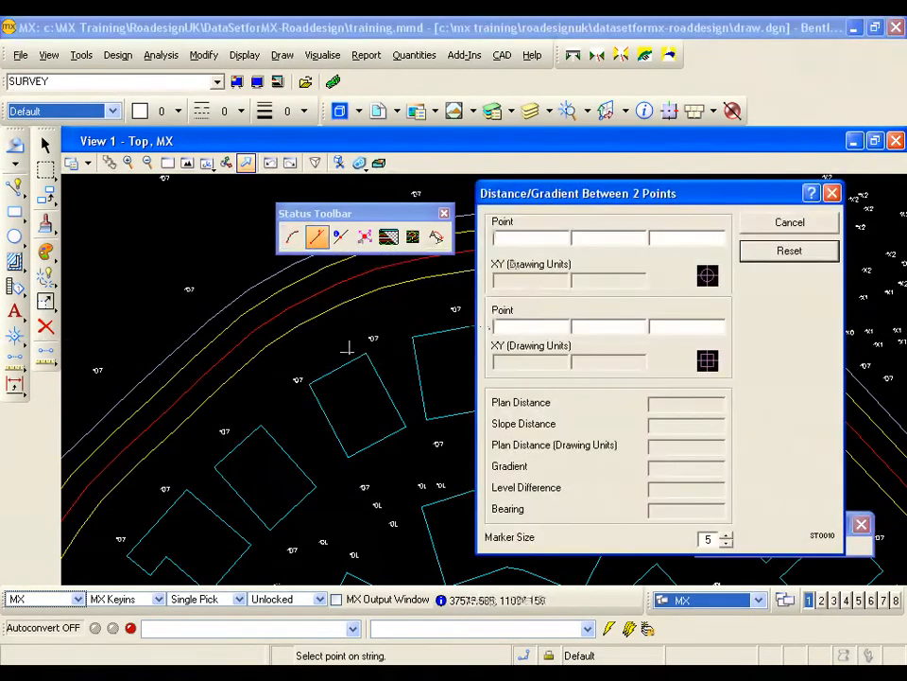
pyautogui.click(307, 380)
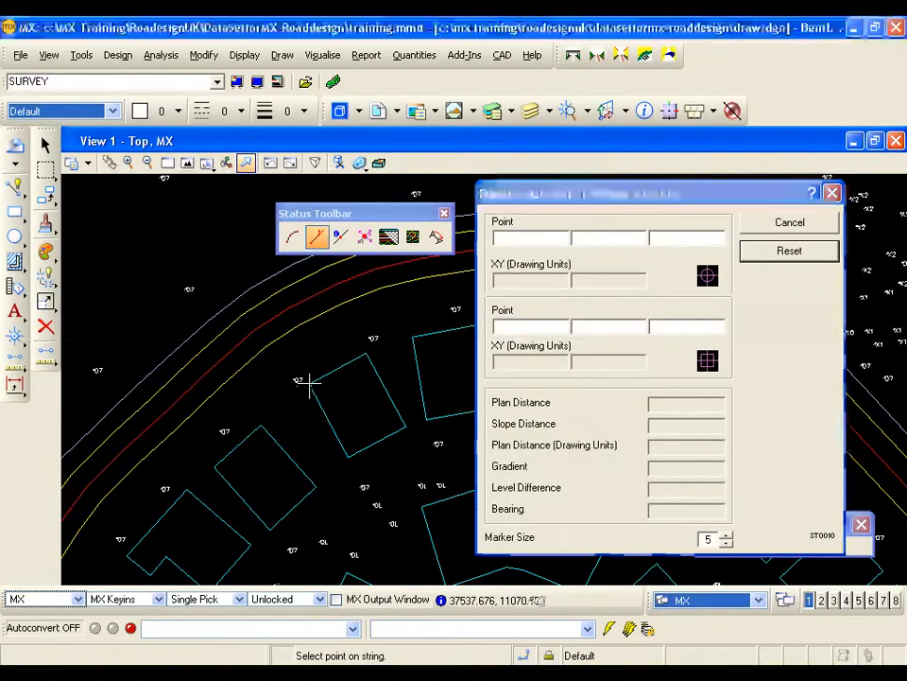
pyautogui.click(414, 335)
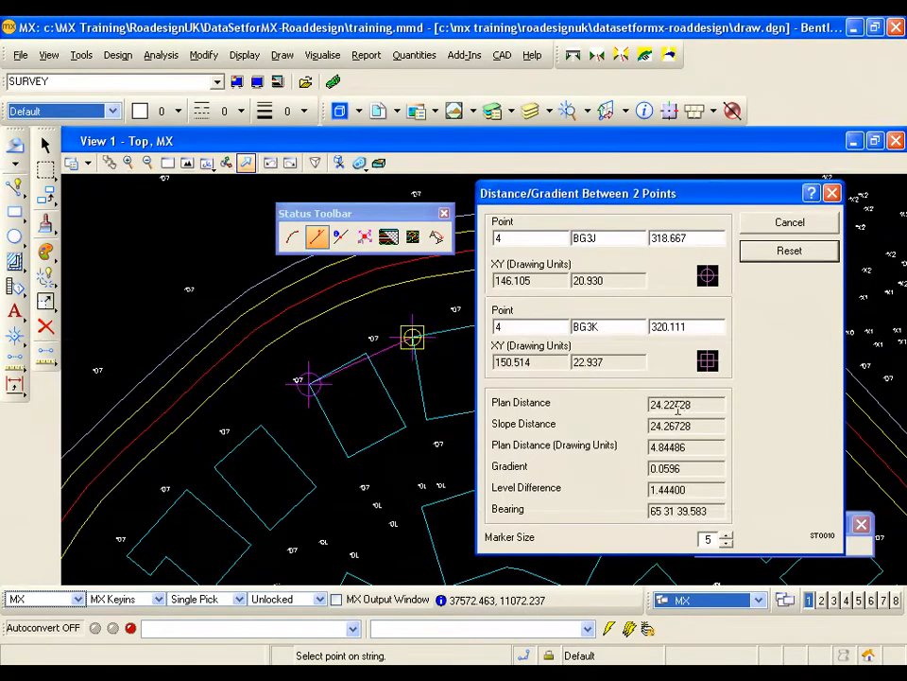
pyautogui.moveTo(704, 405); pyautogui.dragTo(646, 425)
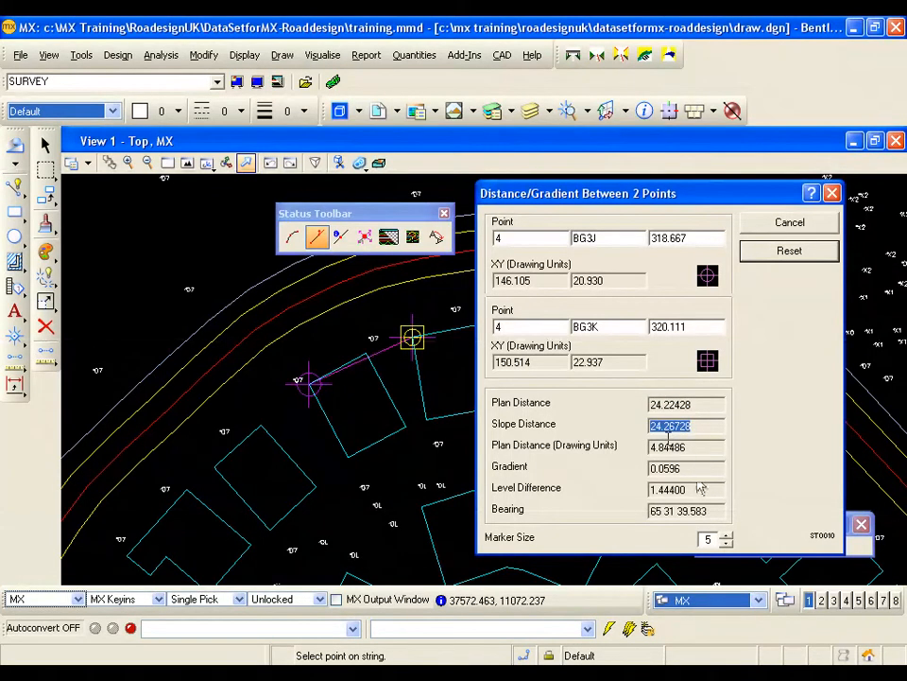
pyautogui.moveTo(688, 468); pyautogui.dragTo(648, 468)
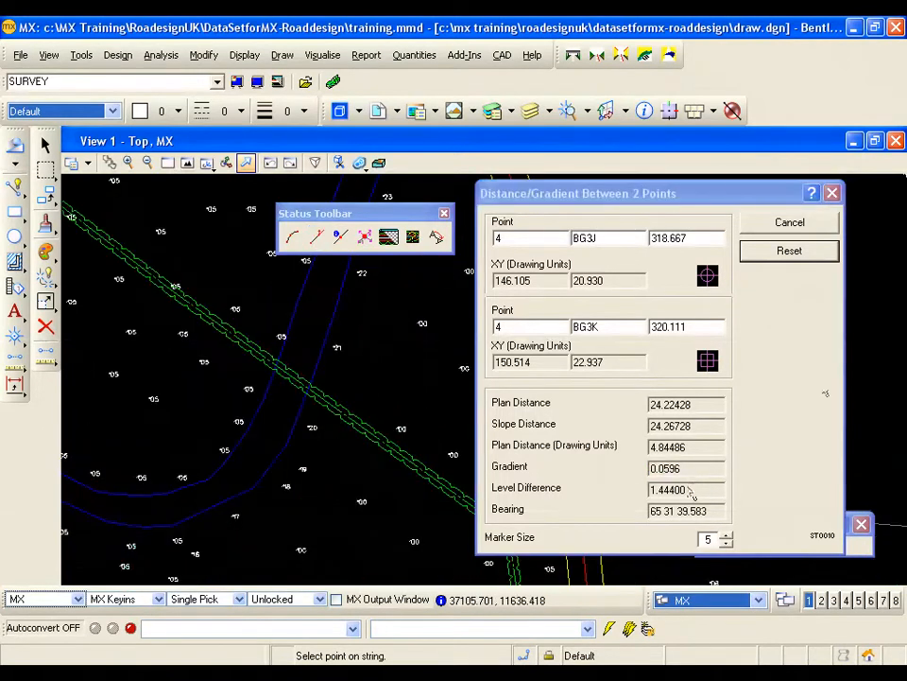
# - Reset the measurement and measure the plan distance from the green string's intersection with the inner blue string to that with the outer one, using Intersection for both points
pyautogui.click(785, 253)
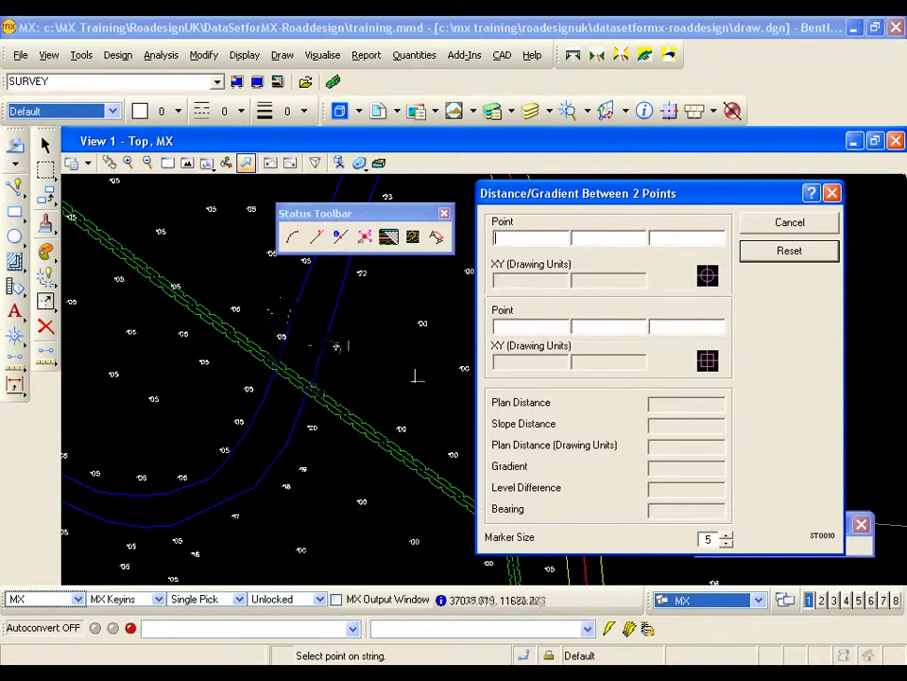
pyautogui.rightClick(511, 238)
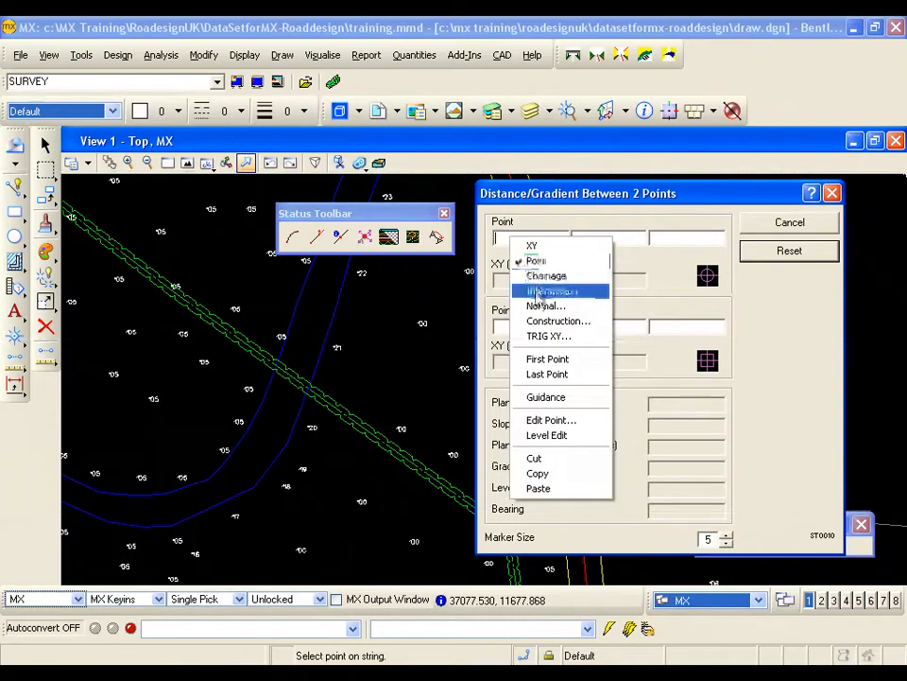
pyautogui.click(539, 294)
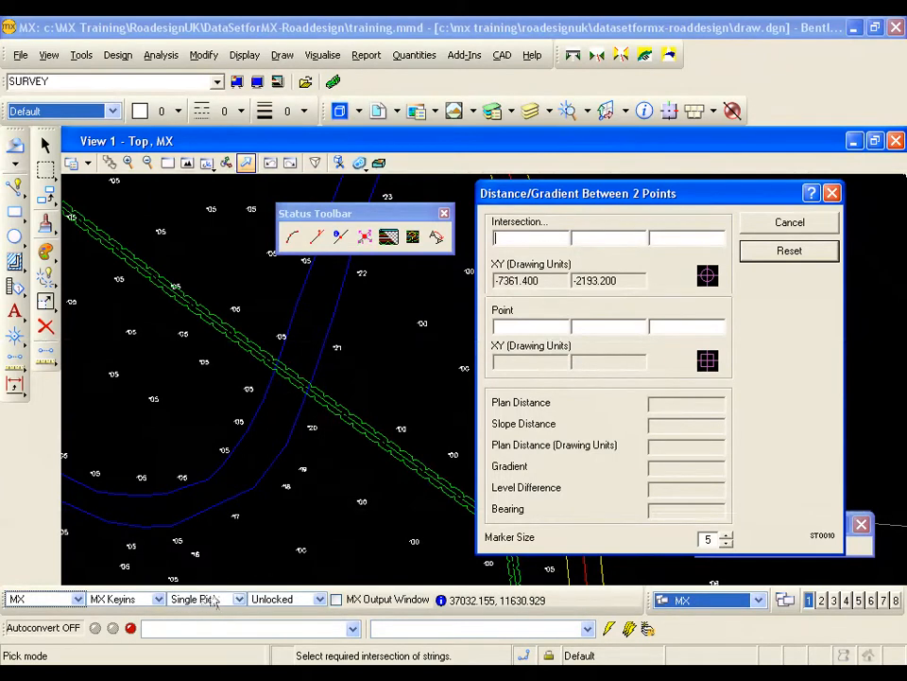
pyautogui.click(276, 364)
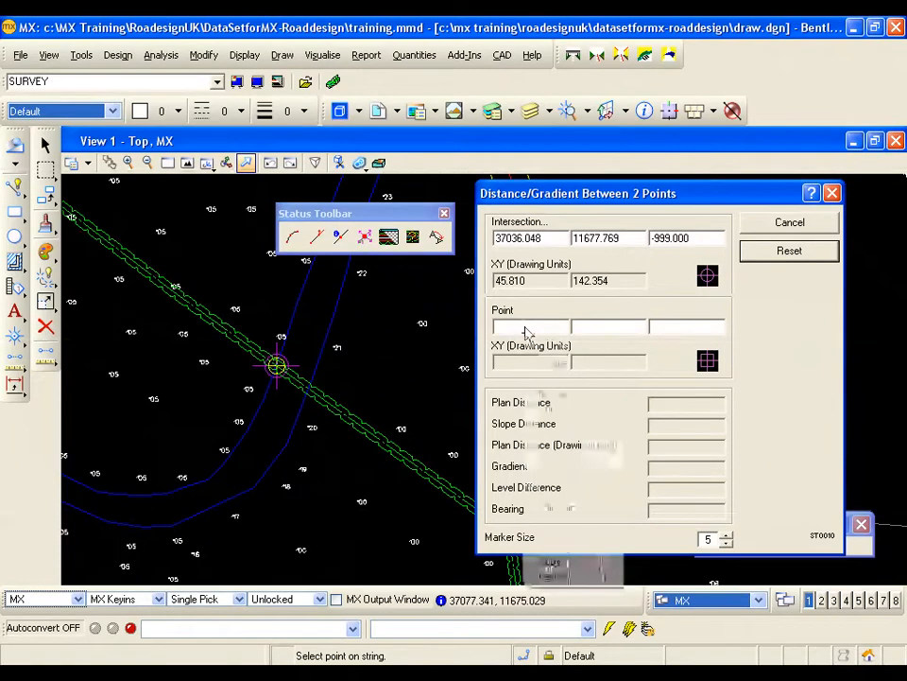
pyautogui.rightClick(526, 328)
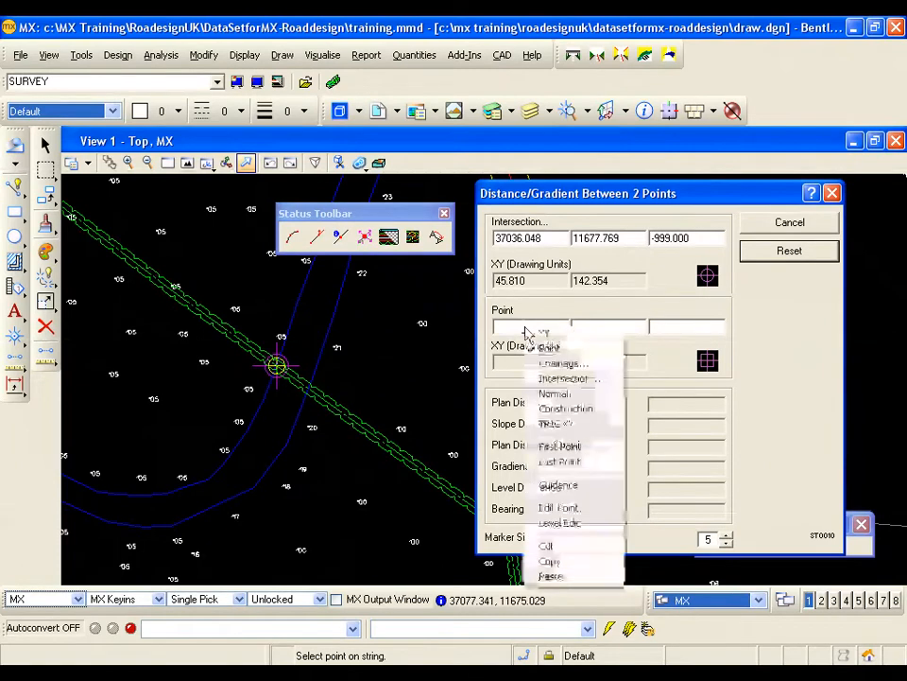
pyautogui.click(552, 379)
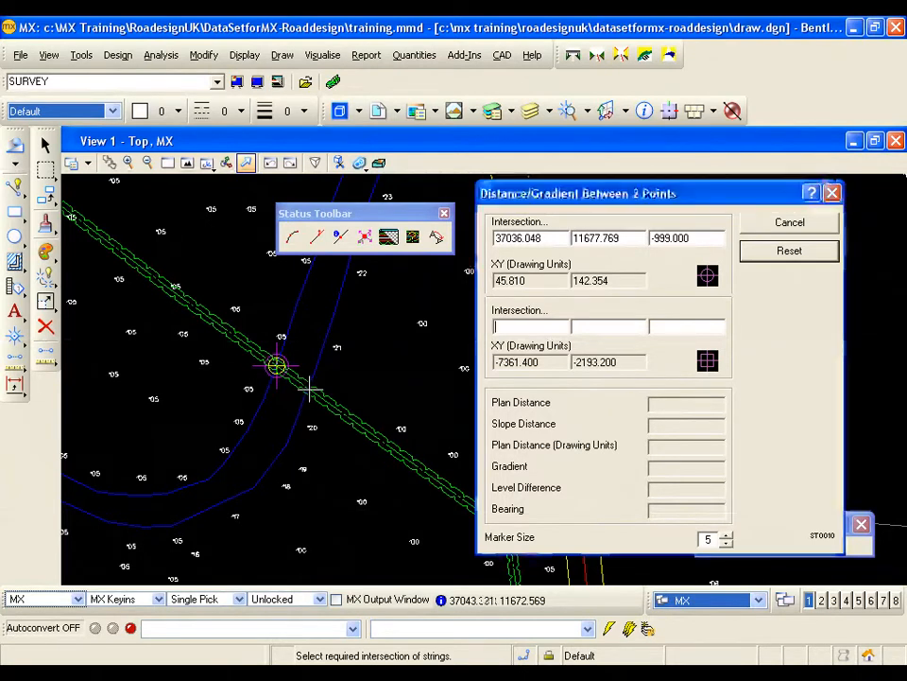
pyautogui.click(309, 387)
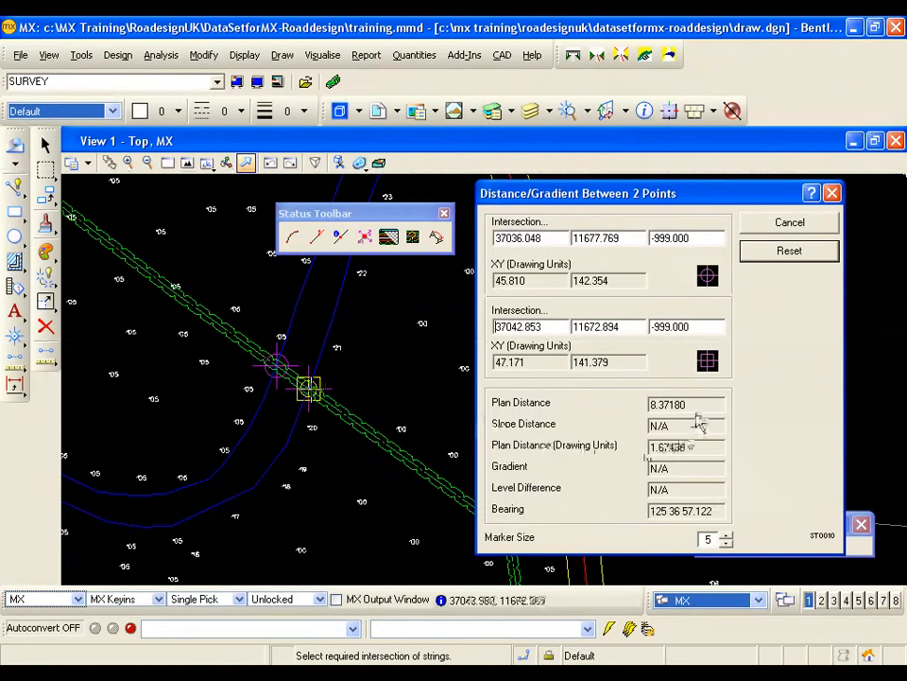
pyautogui.moveTo(689, 405); pyautogui.dragTo(649, 404)
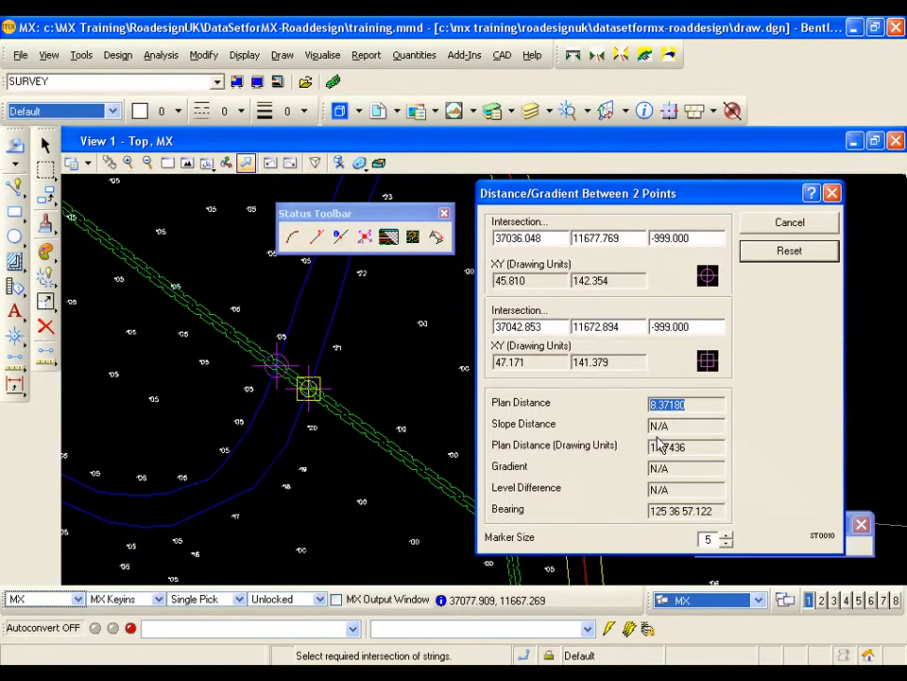
pyautogui.press('Escape')
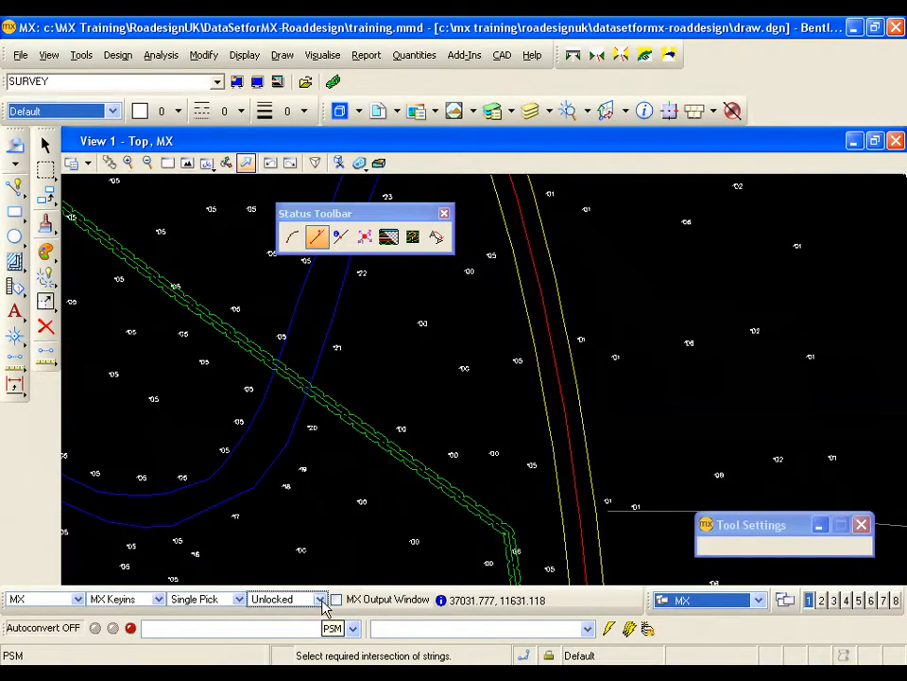
# - Lock the point selection mode to Intersect
pyautogui.click(321, 599)
pyautogui.click(321, 599)
pyautogui.click(322, 600)
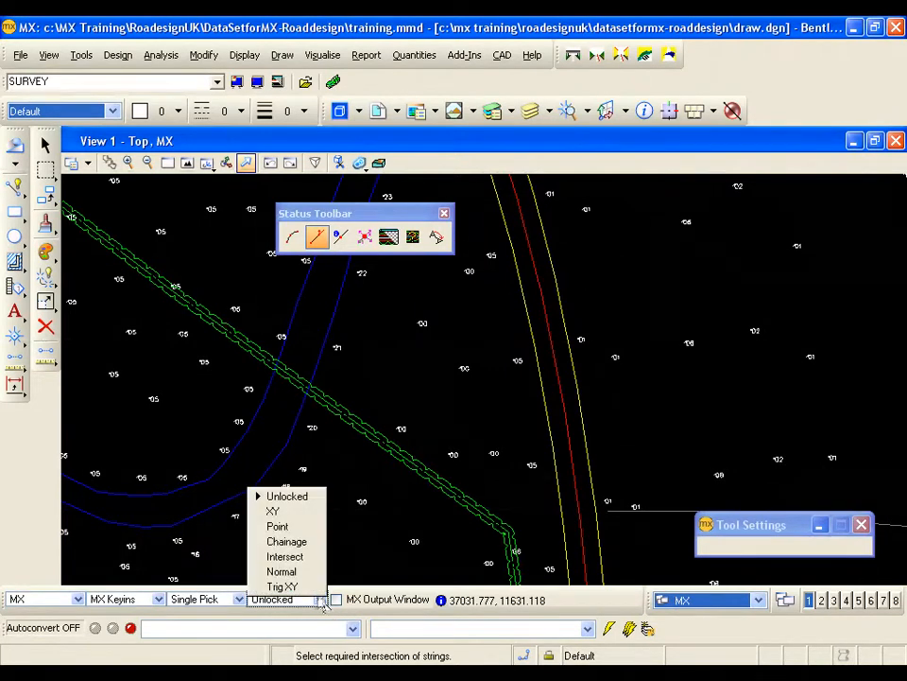
pyautogui.click(286, 556)
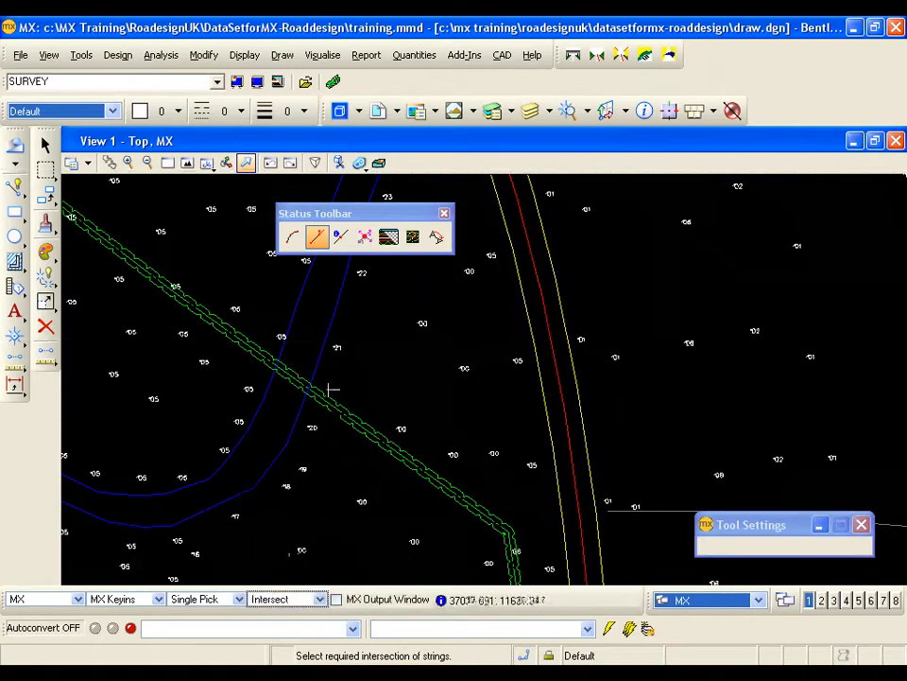
# - Measure the plan distance again from the green string's intersection with the outer blue string to its intersection with the inner one
pyautogui.click(319, 240)
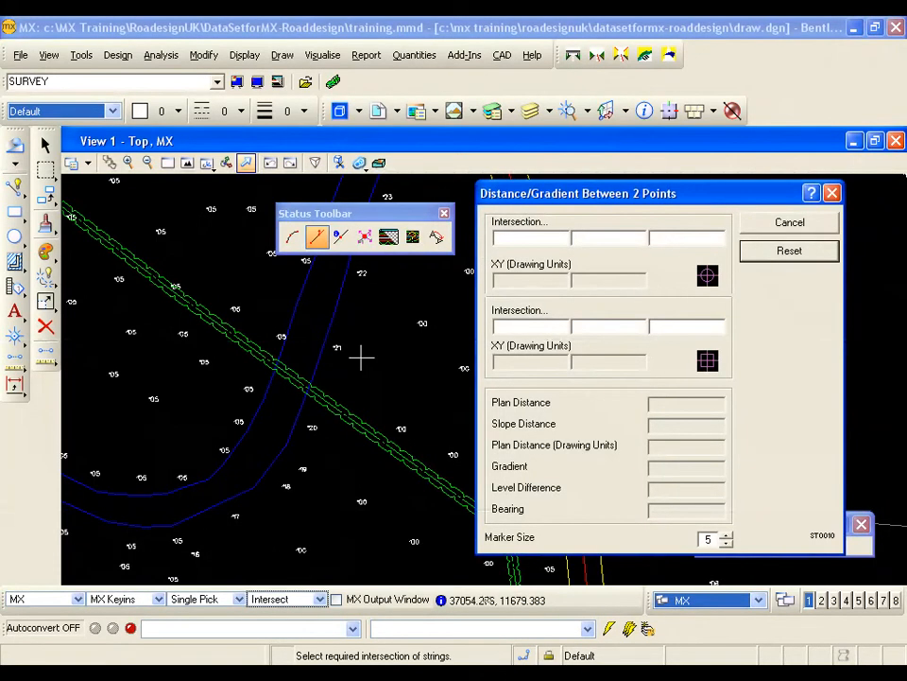
pyautogui.click(308, 388)
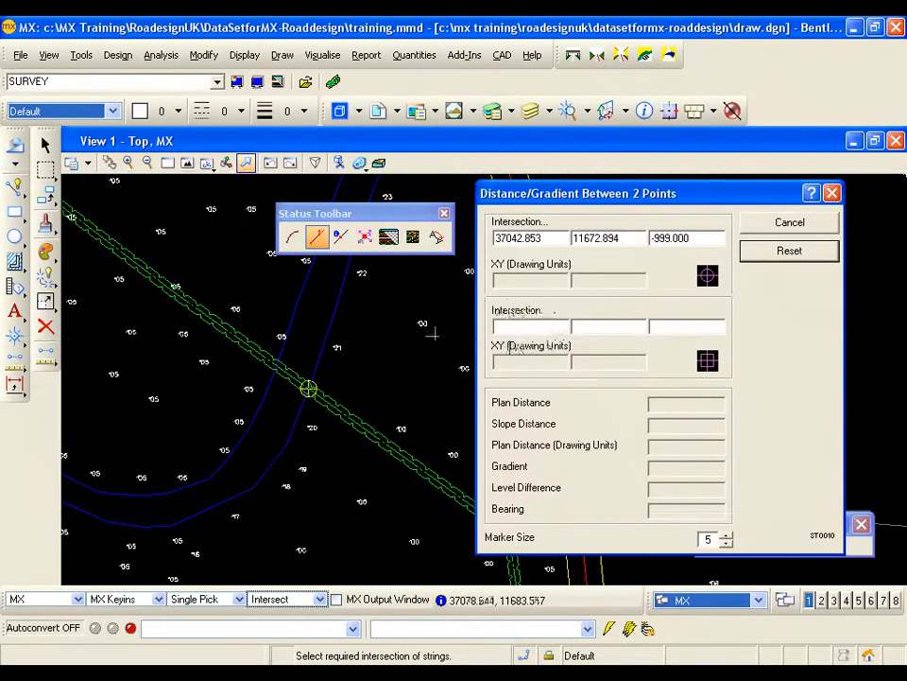
pyautogui.click(277, 364)
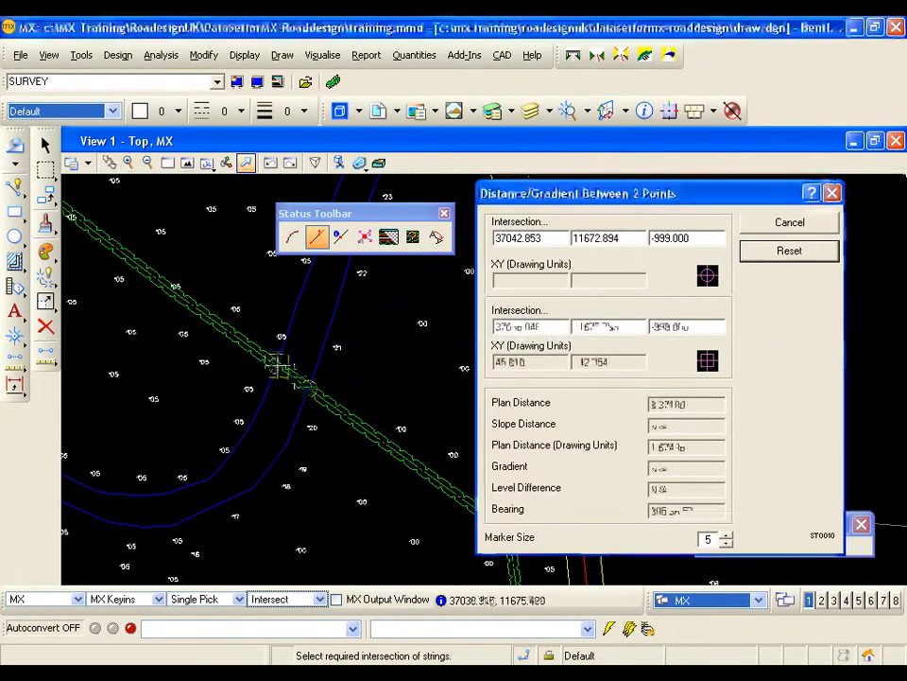
pyautogui.doubleClick(687, 405)
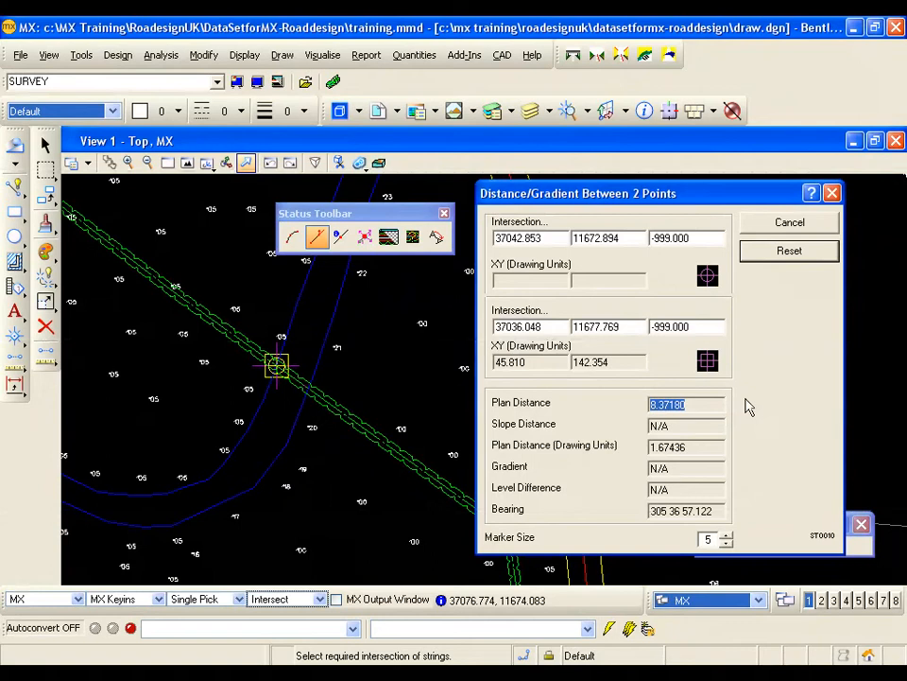
pyautogui.rightClick(529, 237)
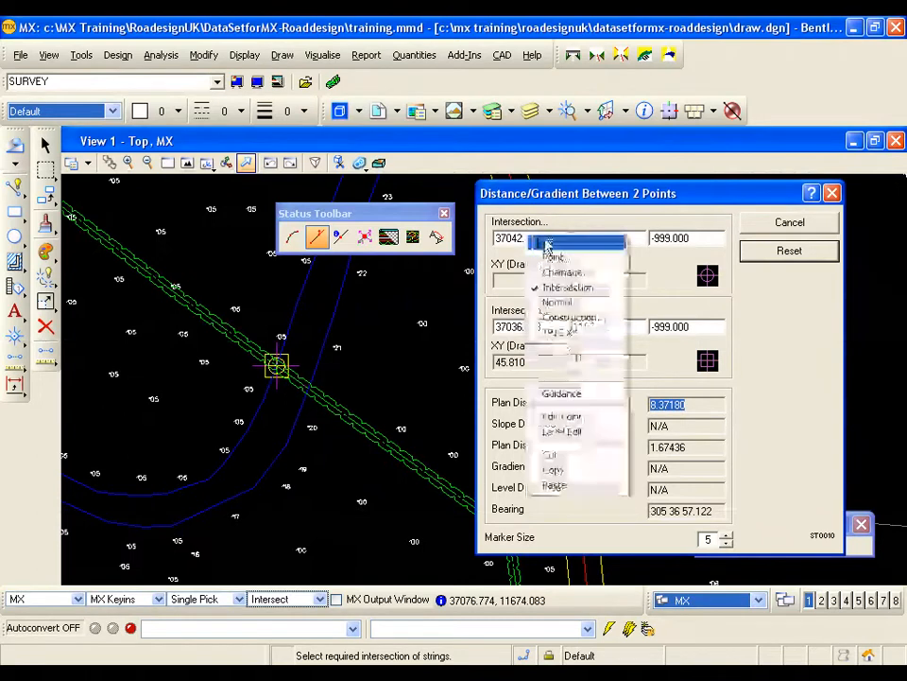
pyautogui.click(549, 274)
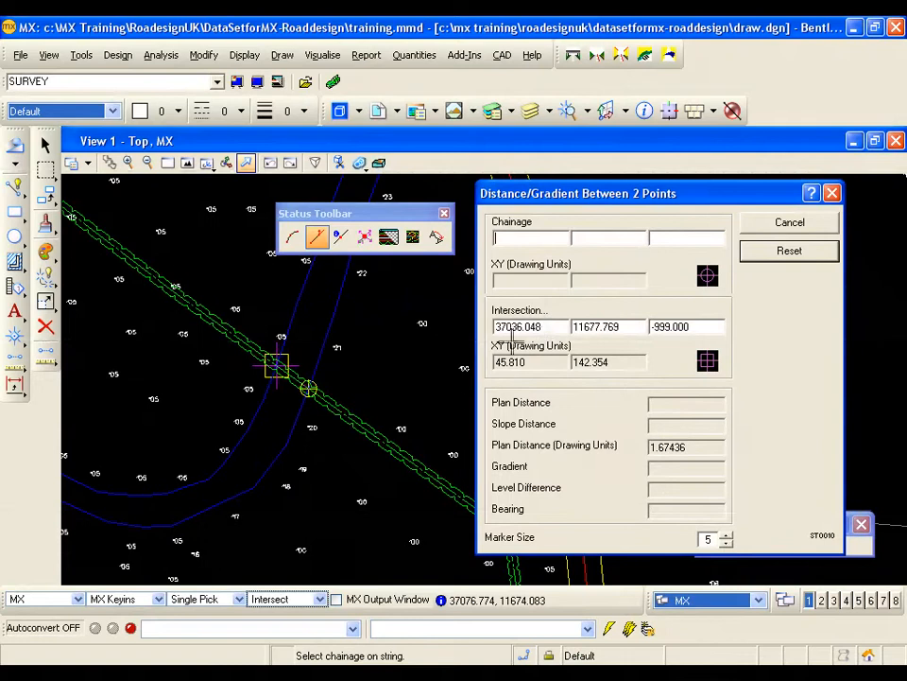
pyautogui.click(322, 601)
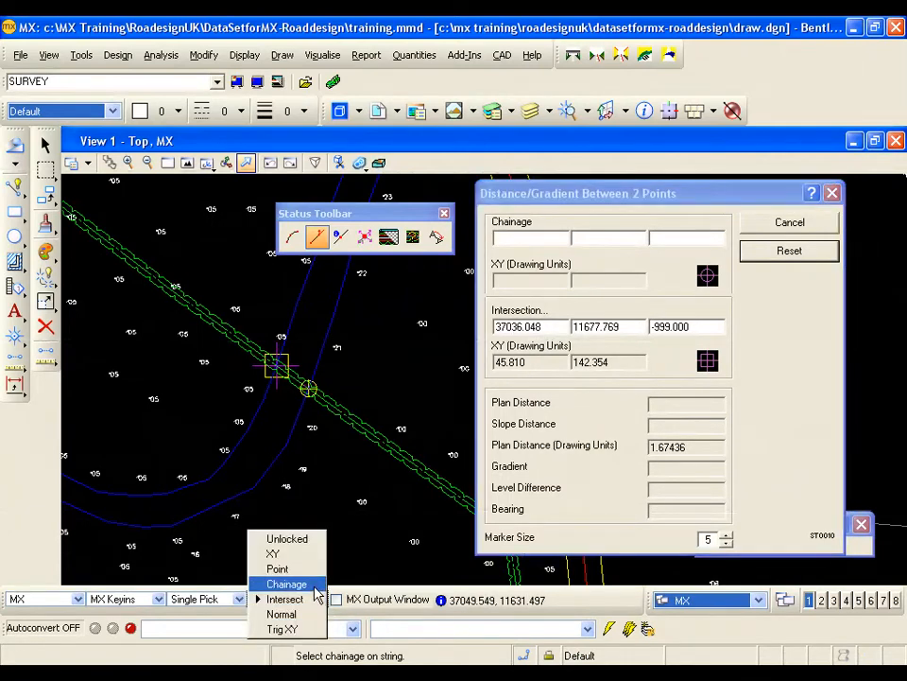
pyautogui.click(318, 591)
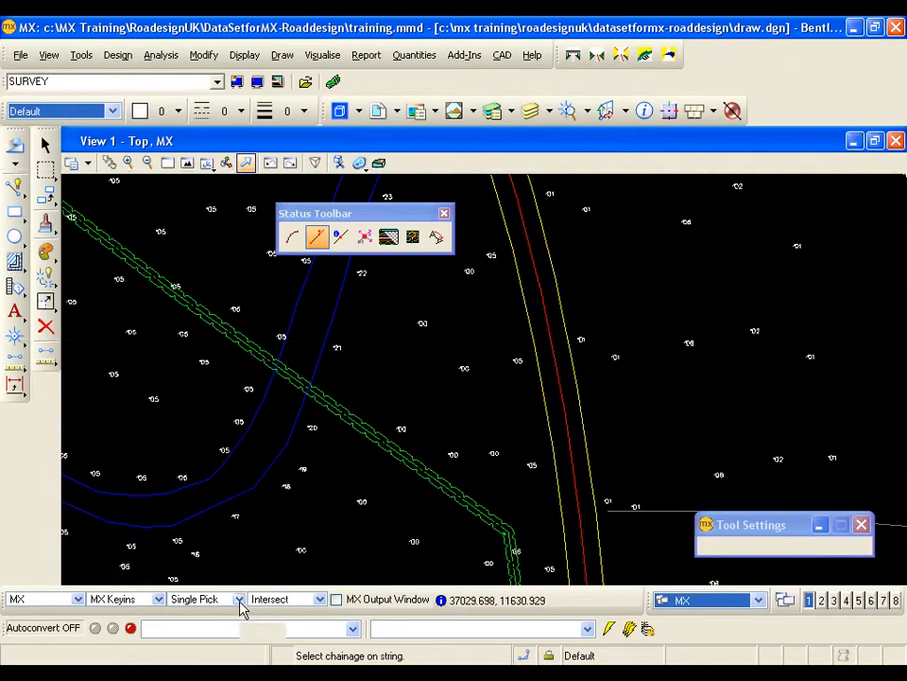
# - Switch to Multi Pick and set the first point of a new distance measurement at the intersection of strings H000 and IW00
pyautogui.click(240, 603)
pyautogui.click(231, 614)
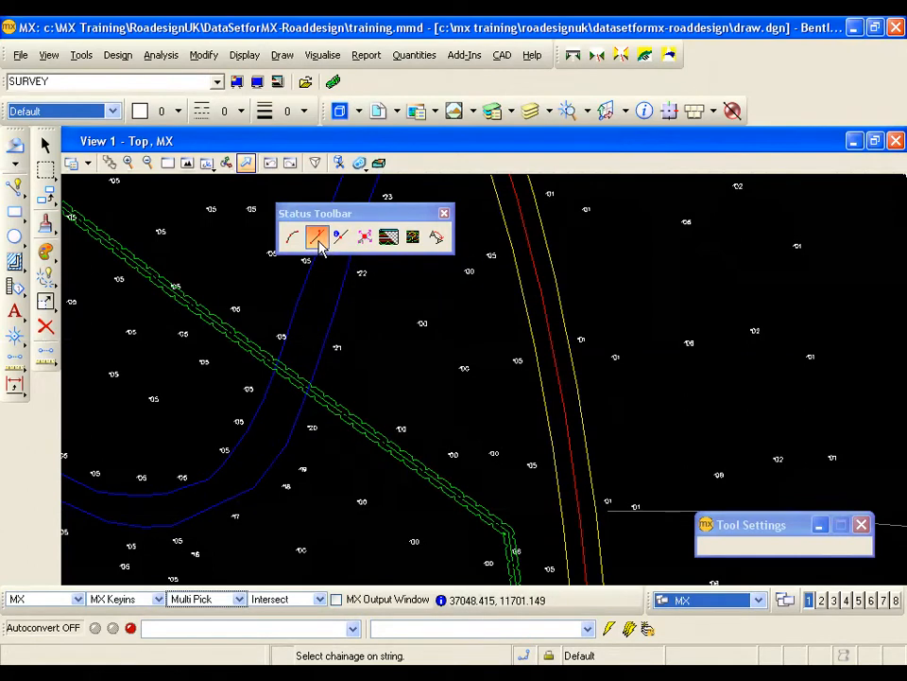
pyautogui.click(318, 239)
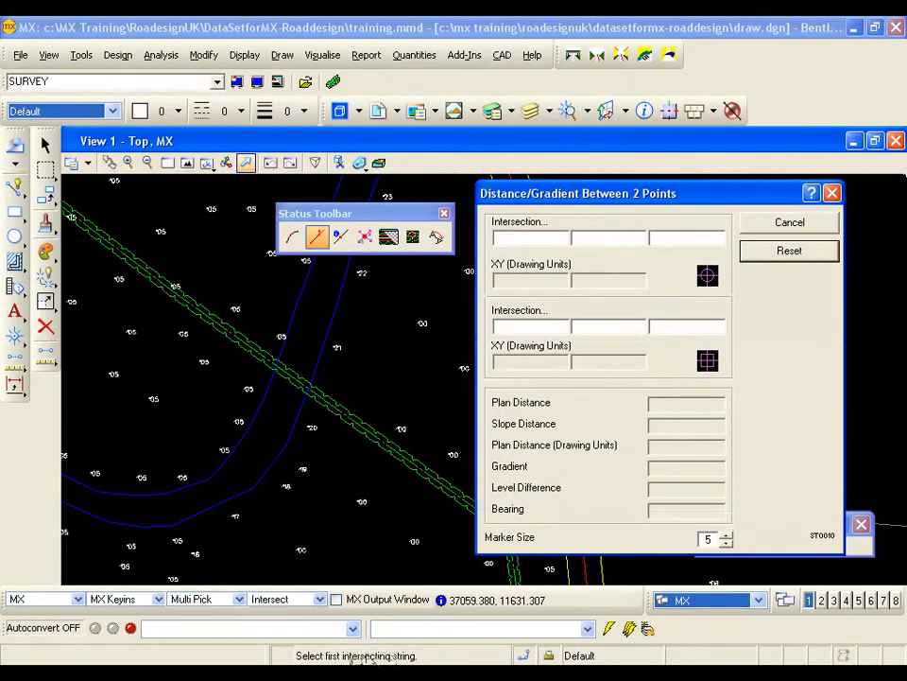
pyautogui.click(362, 428)
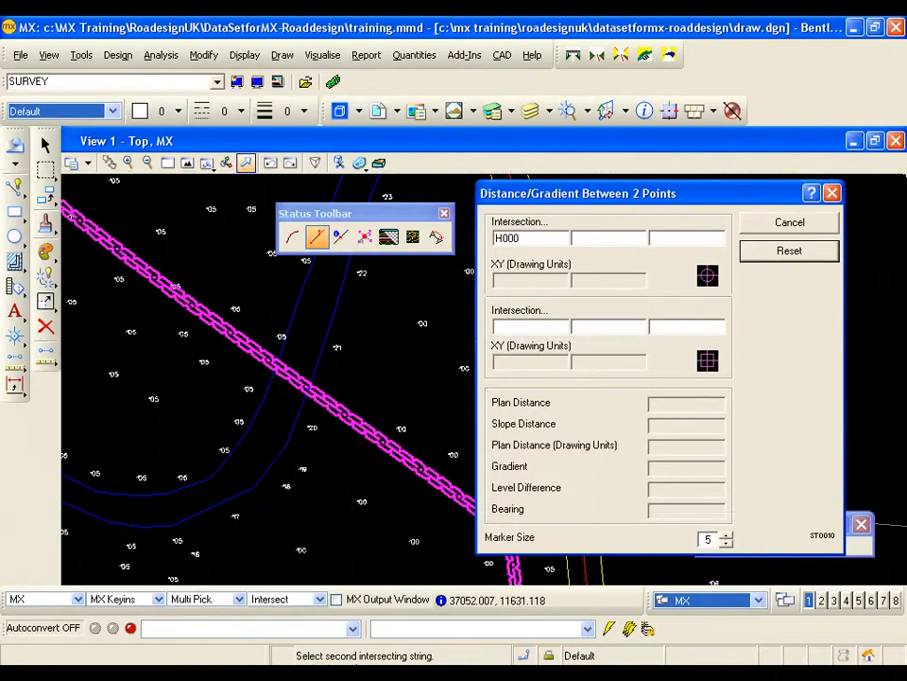
pyautogui.click(330, 328)
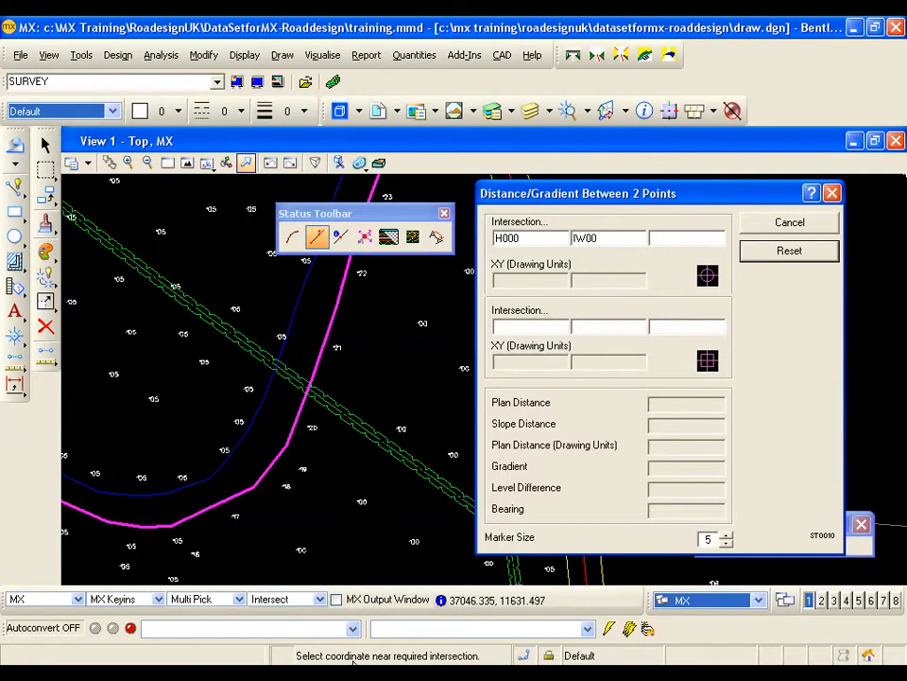
pyautogui.click(308, 388)
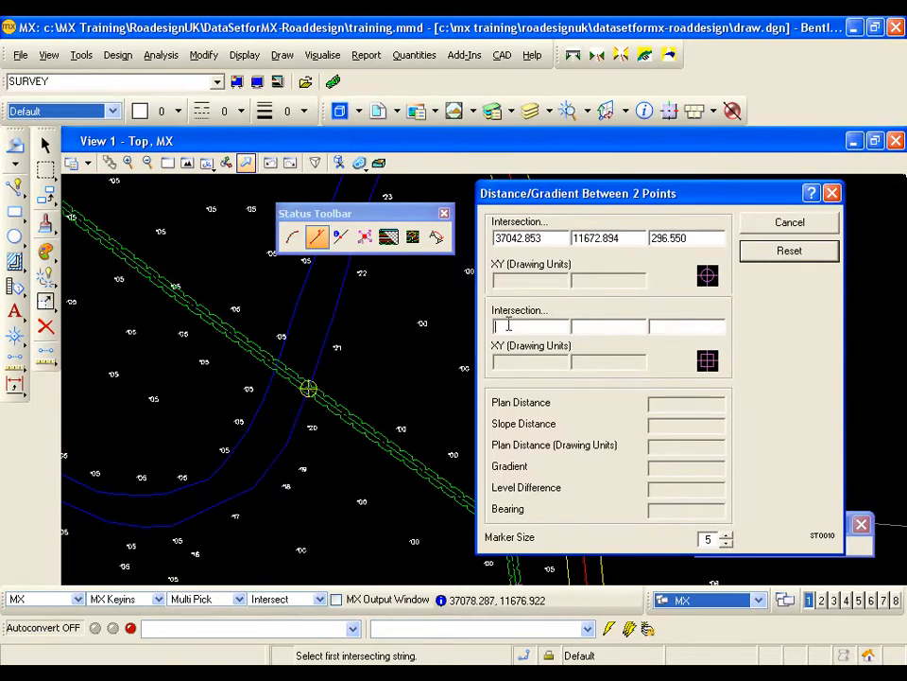
# - Set the second measurement point at the intersection of strings H000 and IW01 and examine the plan distance
pyautogui.click(216, 324)
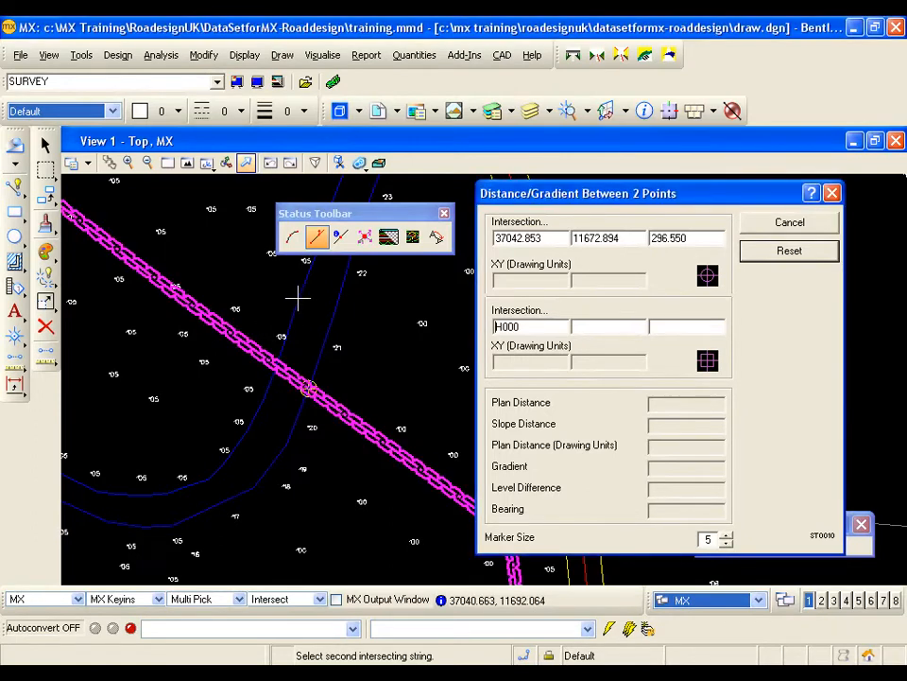
pyautogui.click(297, 299)
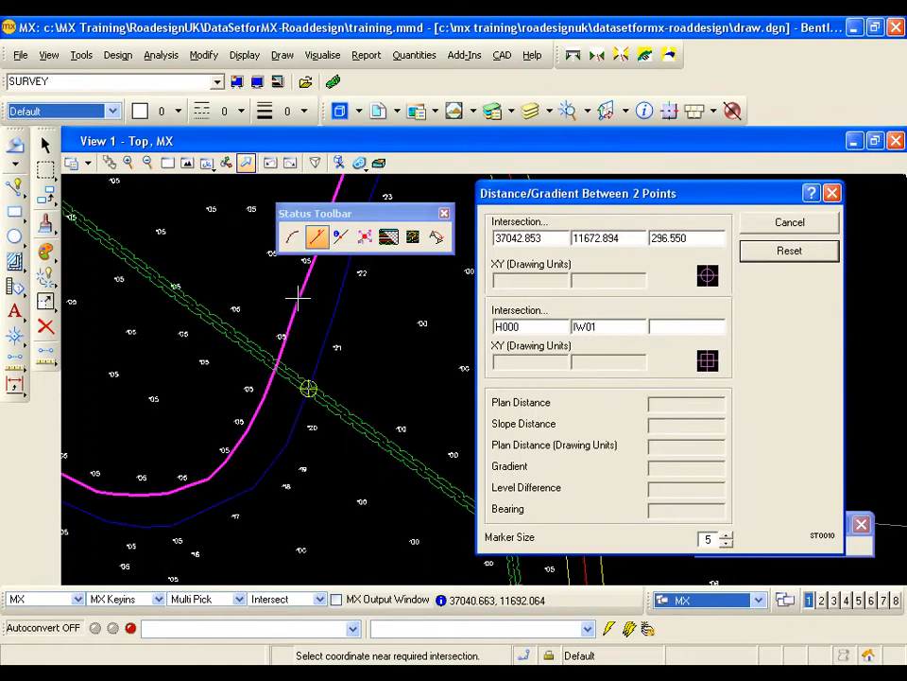
pyautogui.click(277, 365)
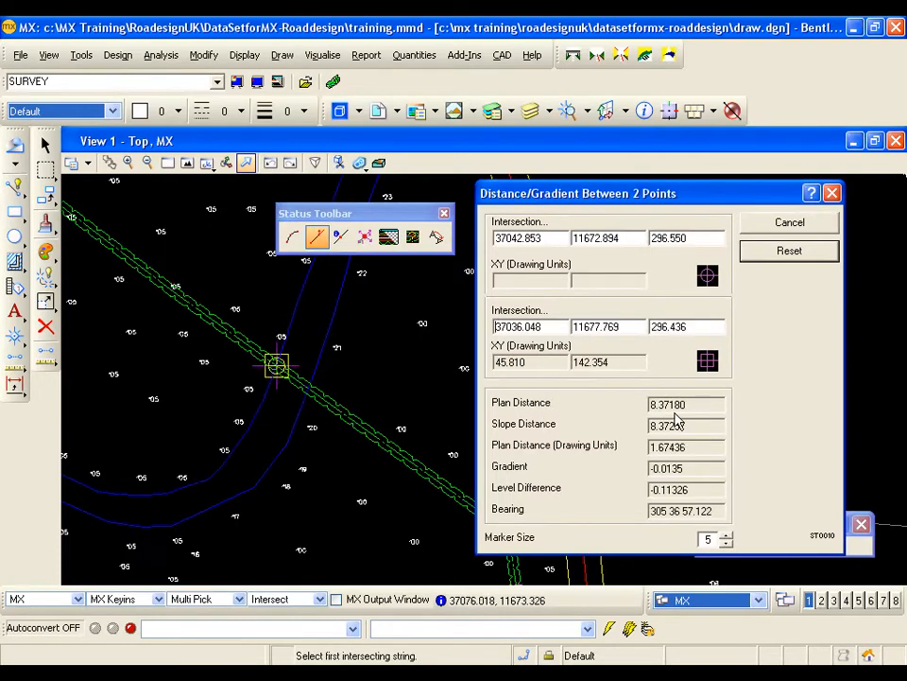
pyautogui.moveTo(689, 404); pyautogui.dragTo(649, 403)
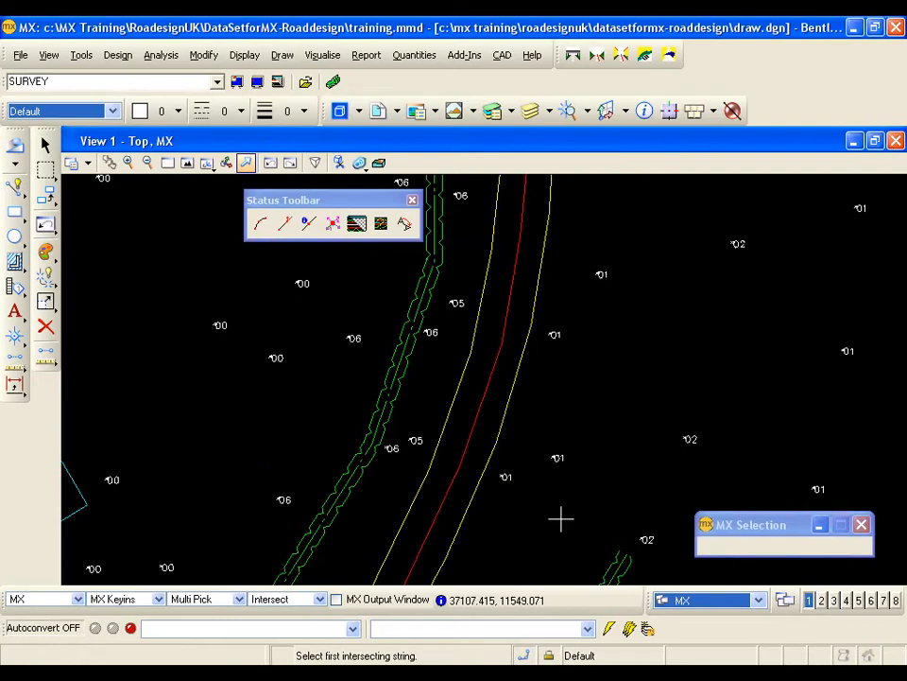
# - Set the pick mode back to Single Pick and the point selection mode to Unlocked
pyautogui.click(240, 599)
pyautogui.click(234, 585)
pyautogui.click(321, 599)
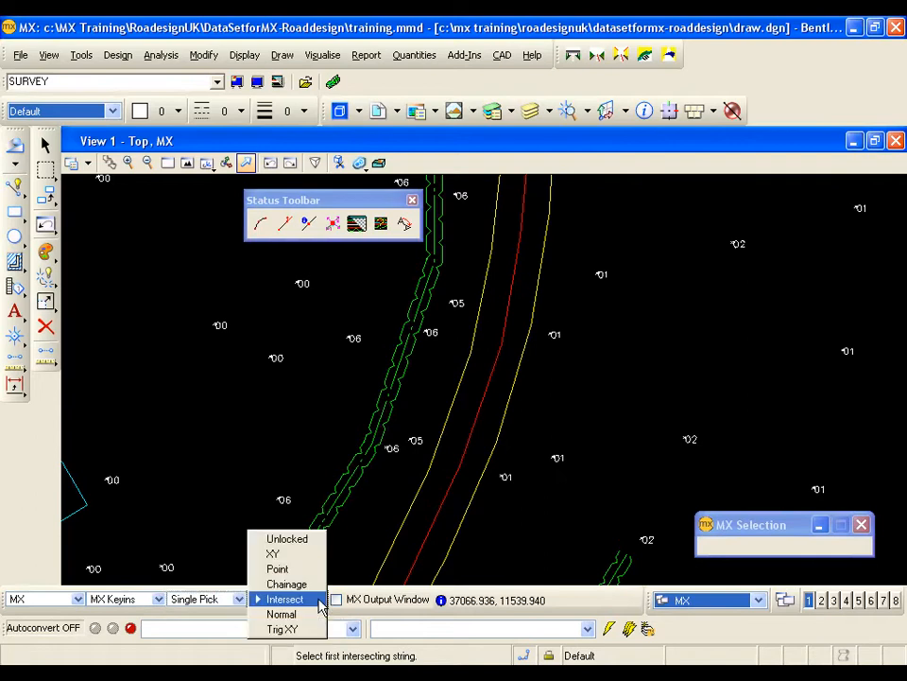
pyautogui.click(308, 539)
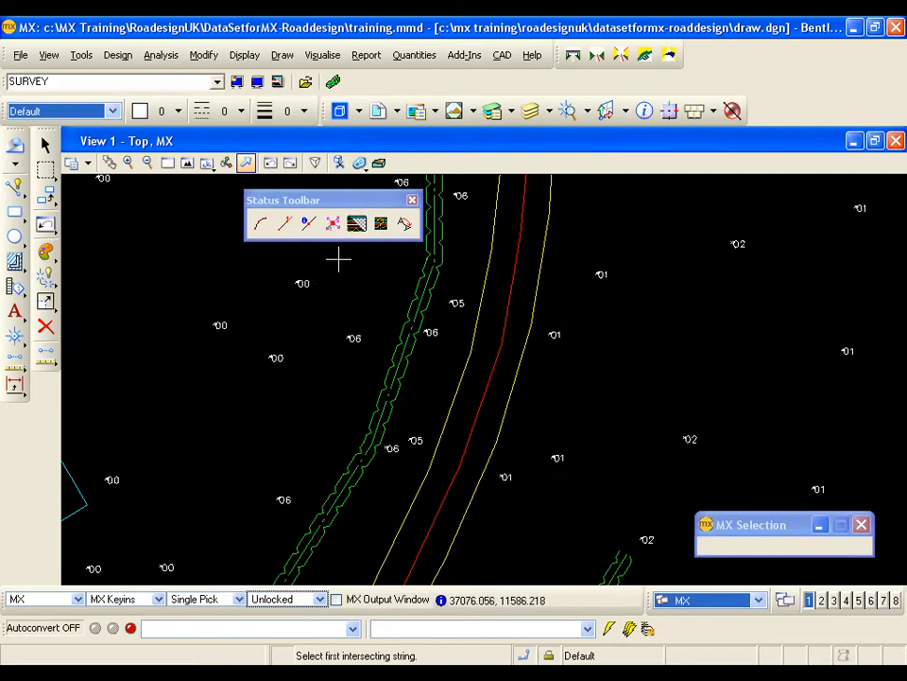
# - Start Measure Crossfall and Gradient, review its zoom and annotation options, and accept them as they are
pyautogui.click(334, 227)
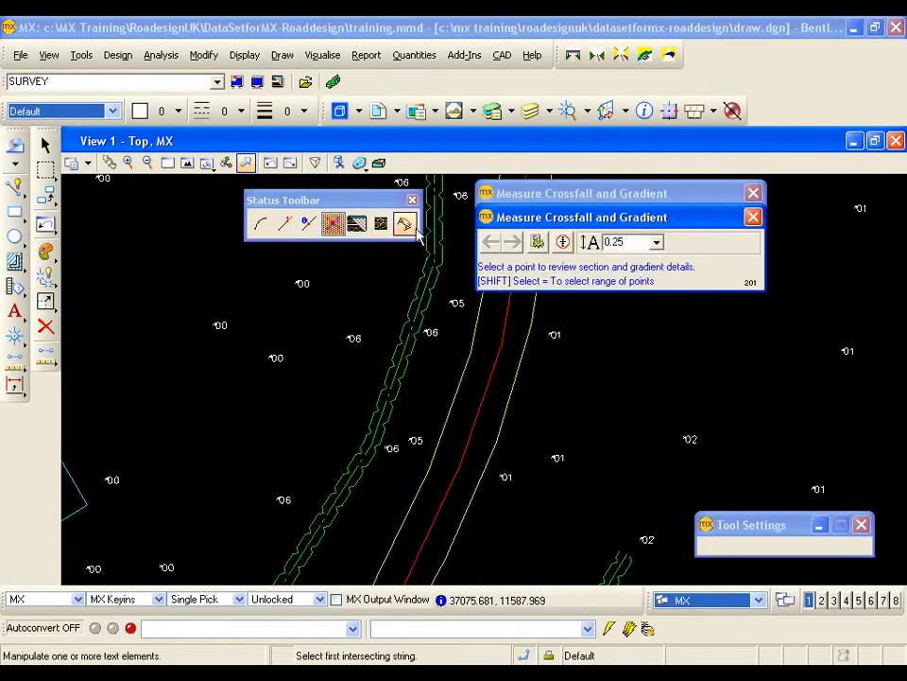
pyautogui.click(537, 243)
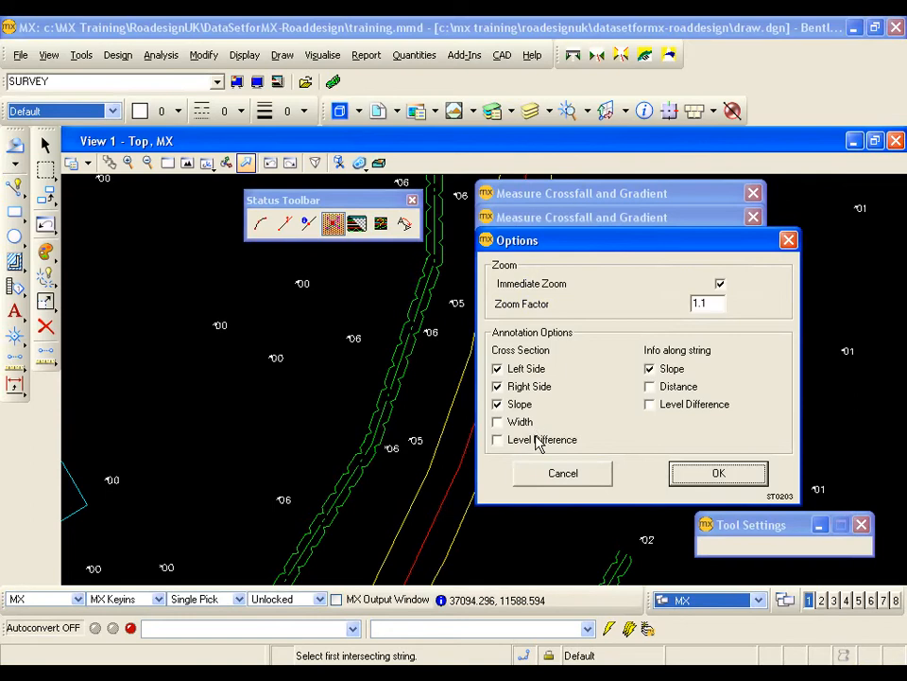
pyautogui.click(699, 478)
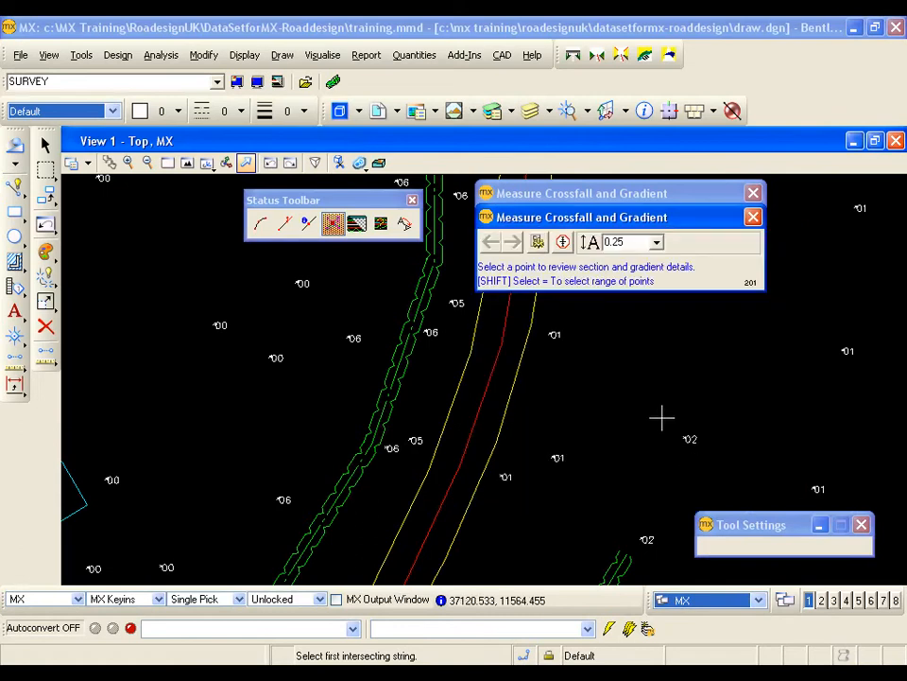
# - Examine crossfalls and gradients on red centreline CC00 from point 15, moving forward to point 19 and back to point 16
pyautogui.click(459, 465)
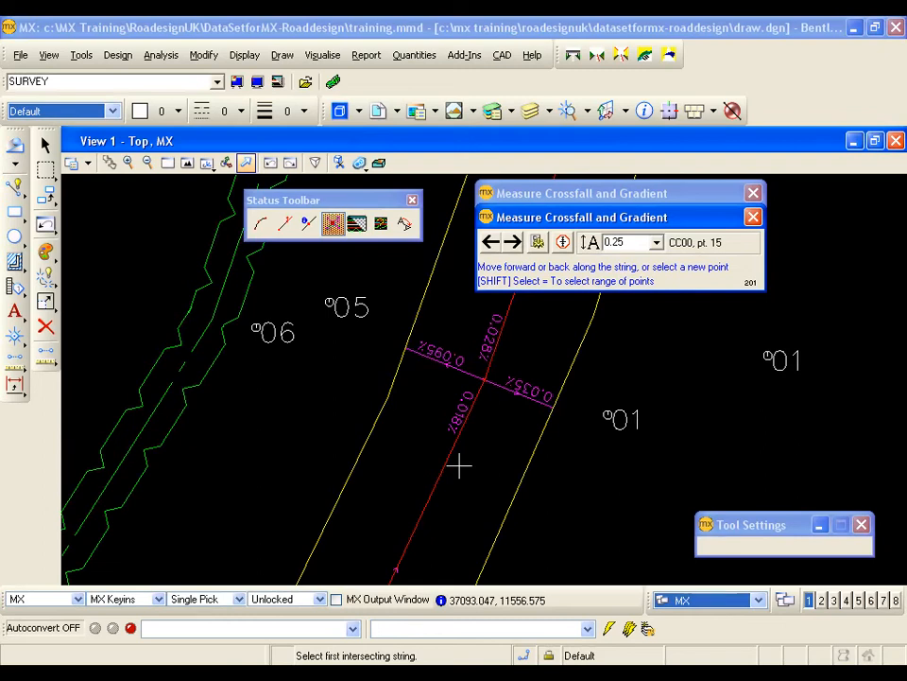
pyautogui.click(515, 244)
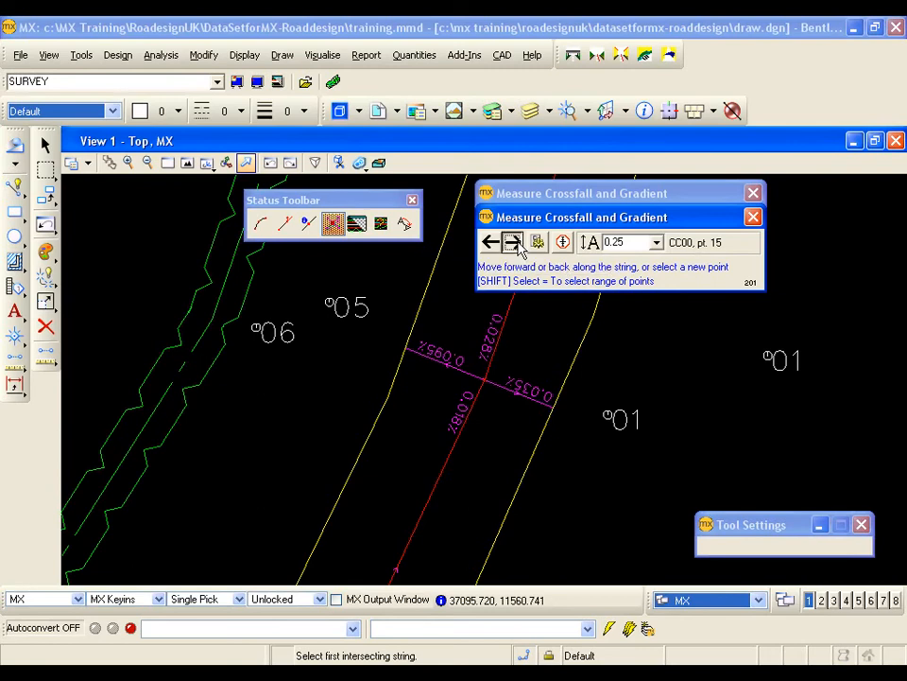
pyautogui.click(513, 243)
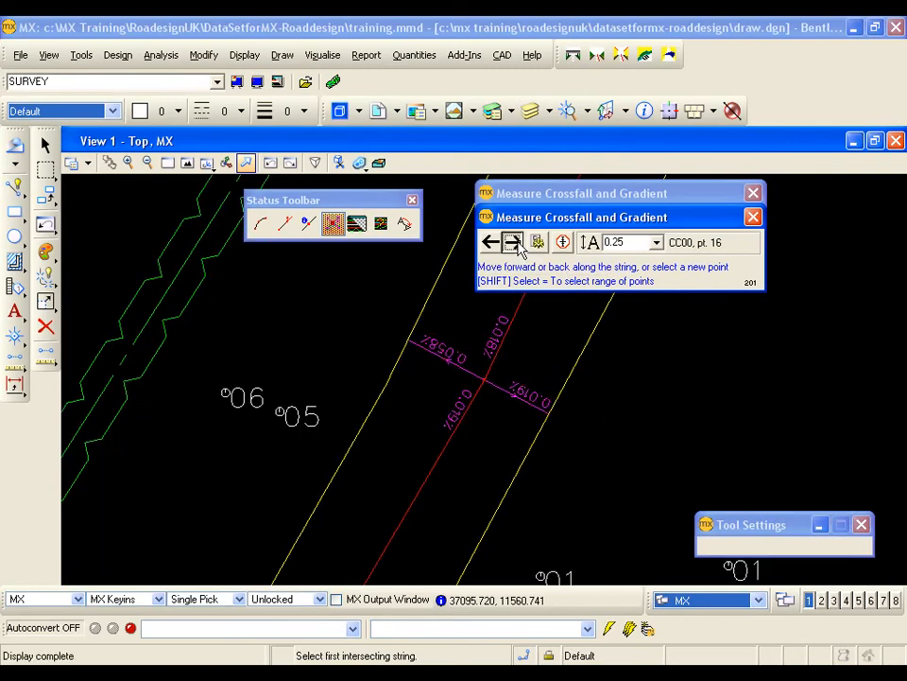
pyautogui.click(513, 243)
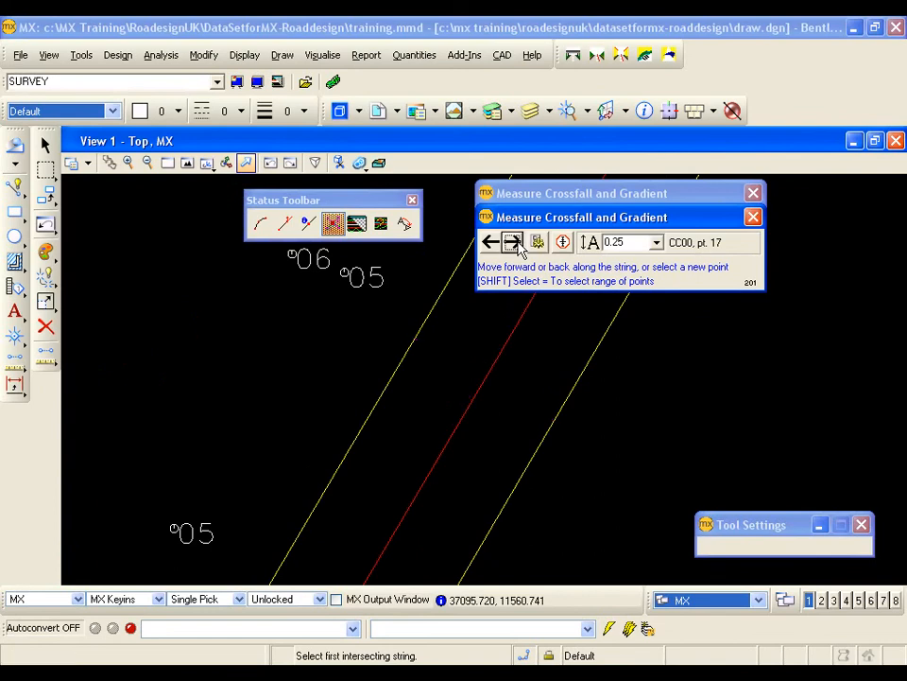
pyautogui.click(513, 243)
pyautogui.click(516, 245)
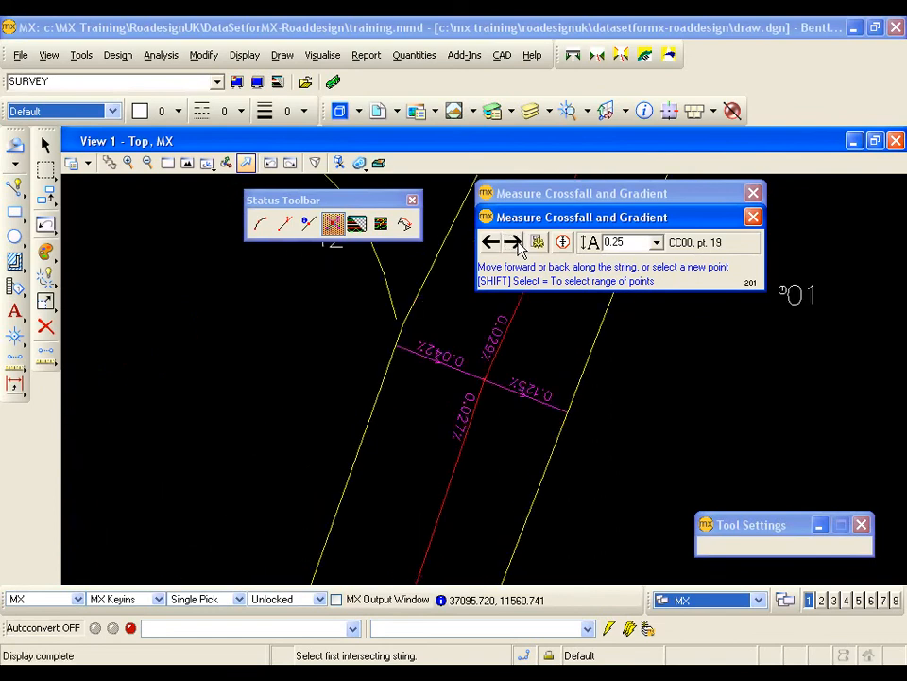
pyautogui.click(490, 243)
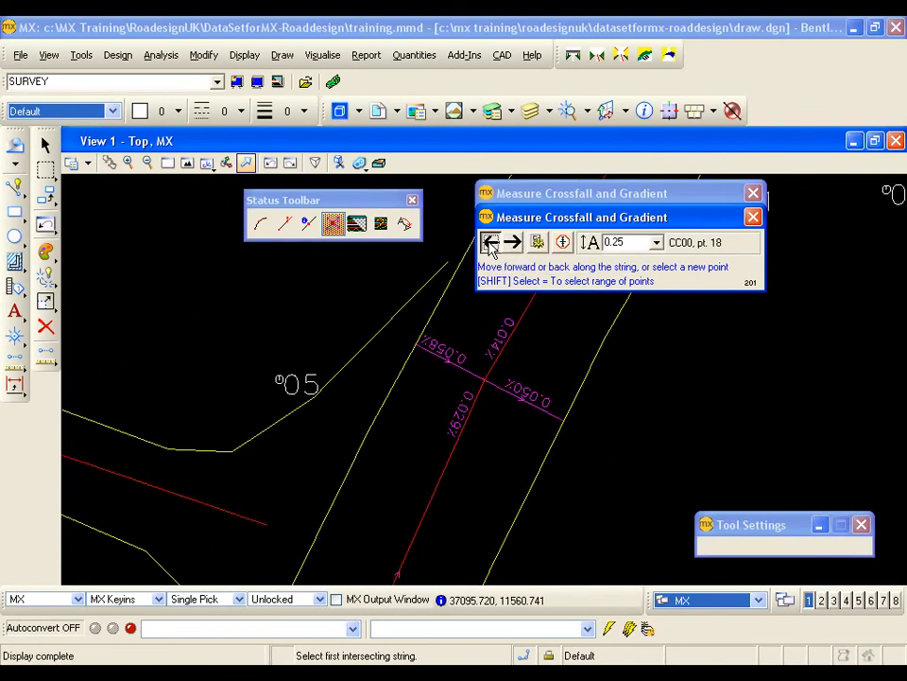
pyautogui.click(490, 243)
pyautogui.click(491, 243)
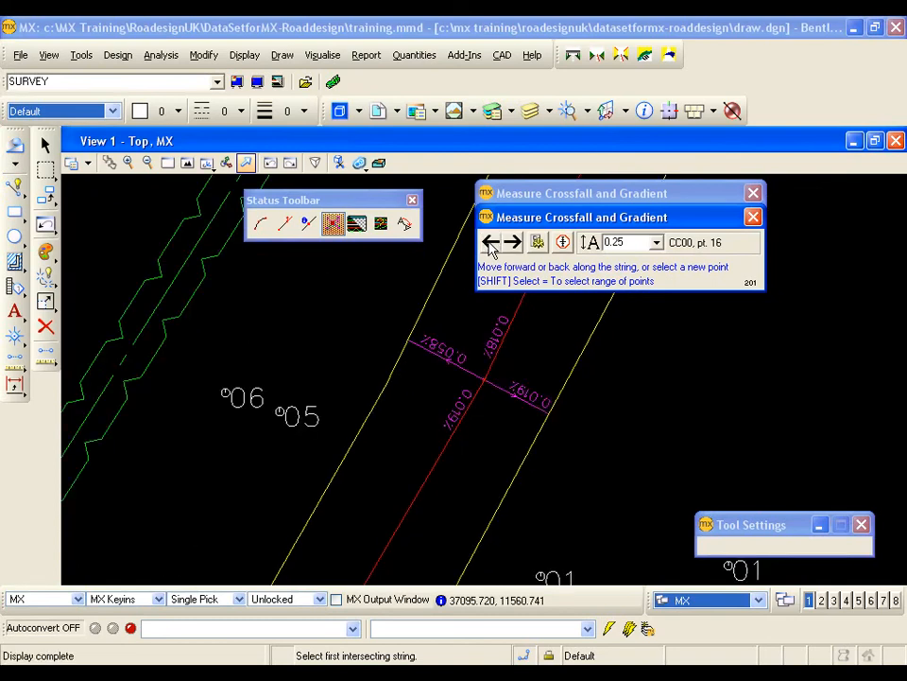